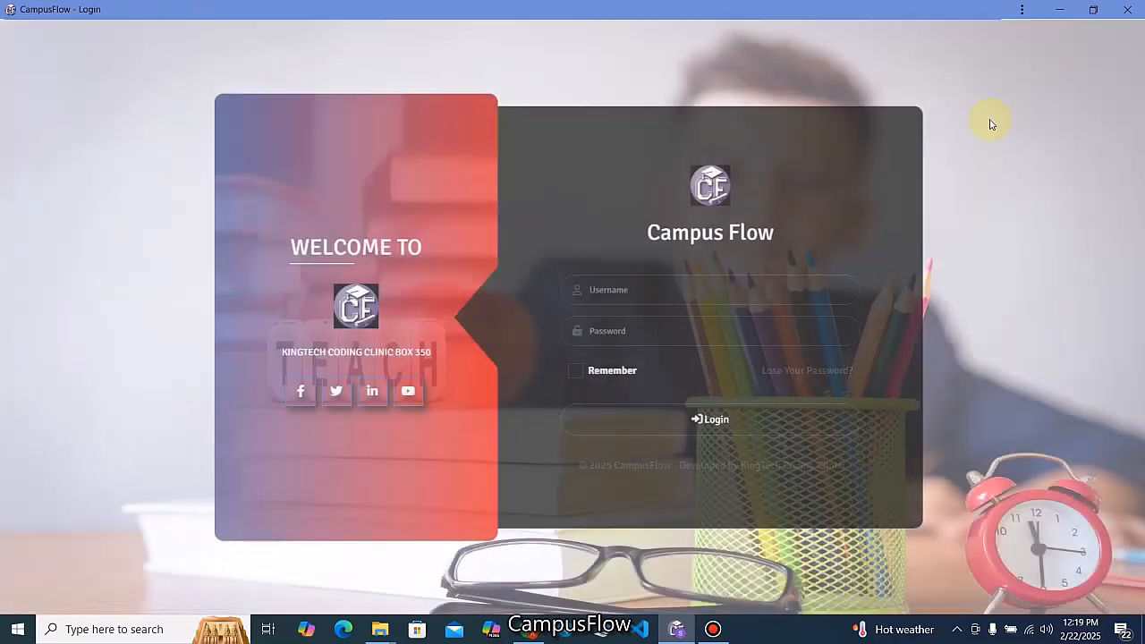
Step: Log in with the saved username and account password
click(674, 289)
click(656, 381)
click(650, 330)
click(706, 417)
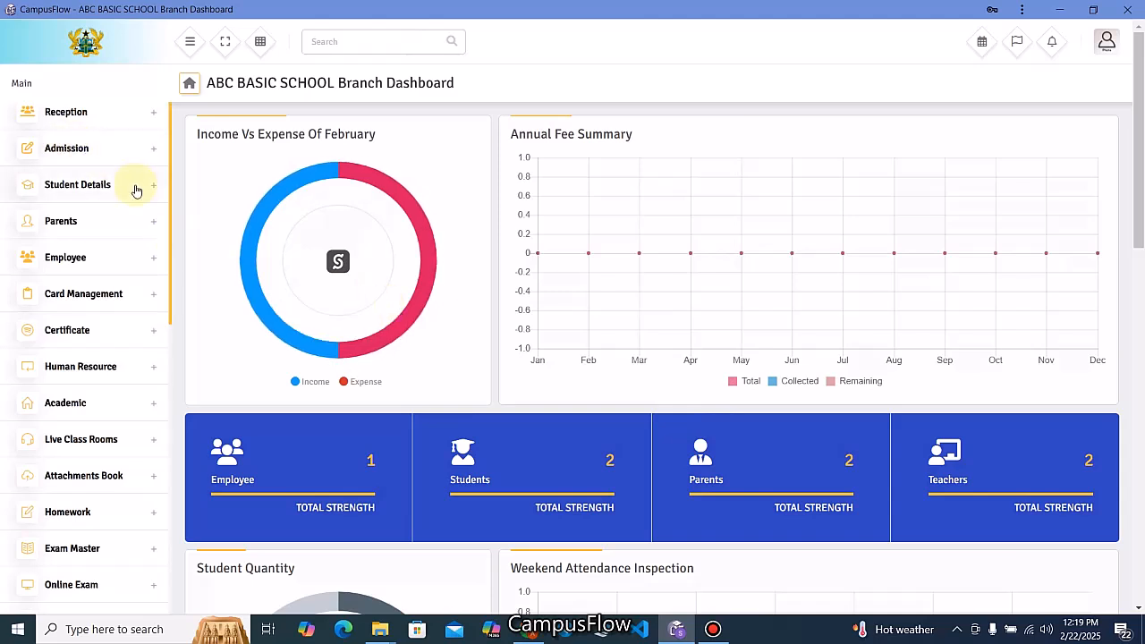
Step: Start a new SMS template under Bulk Sms And Email and name it "21ST PTA MEETING"
scroll(139, 197, up, 2)
scroll(140, 201, down, 5)
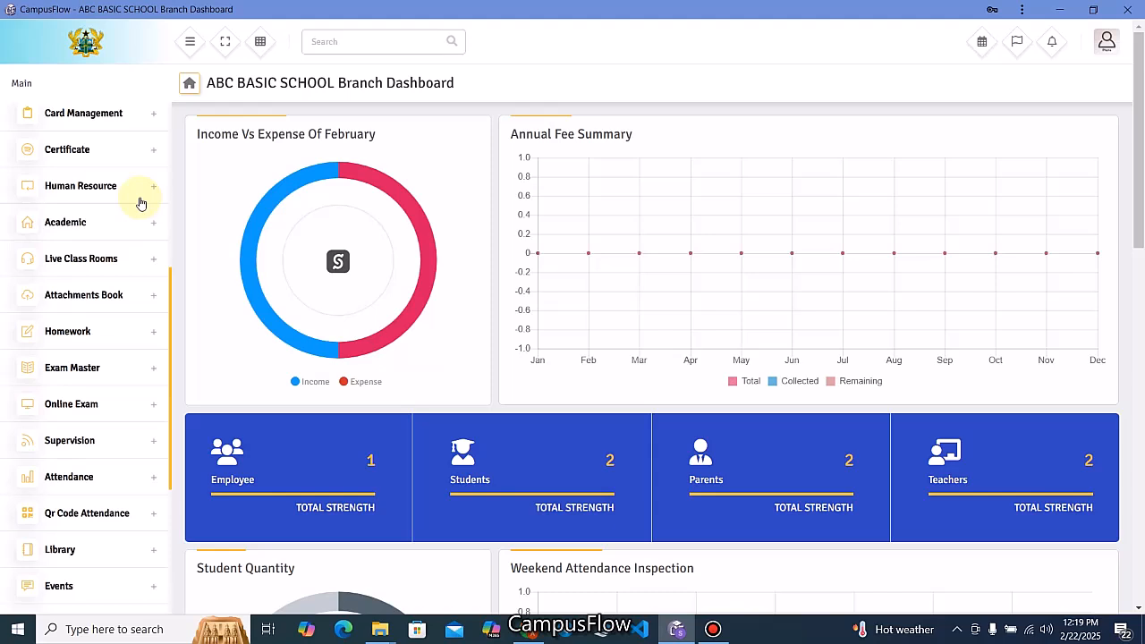
scroll(140, 201, down, 3)
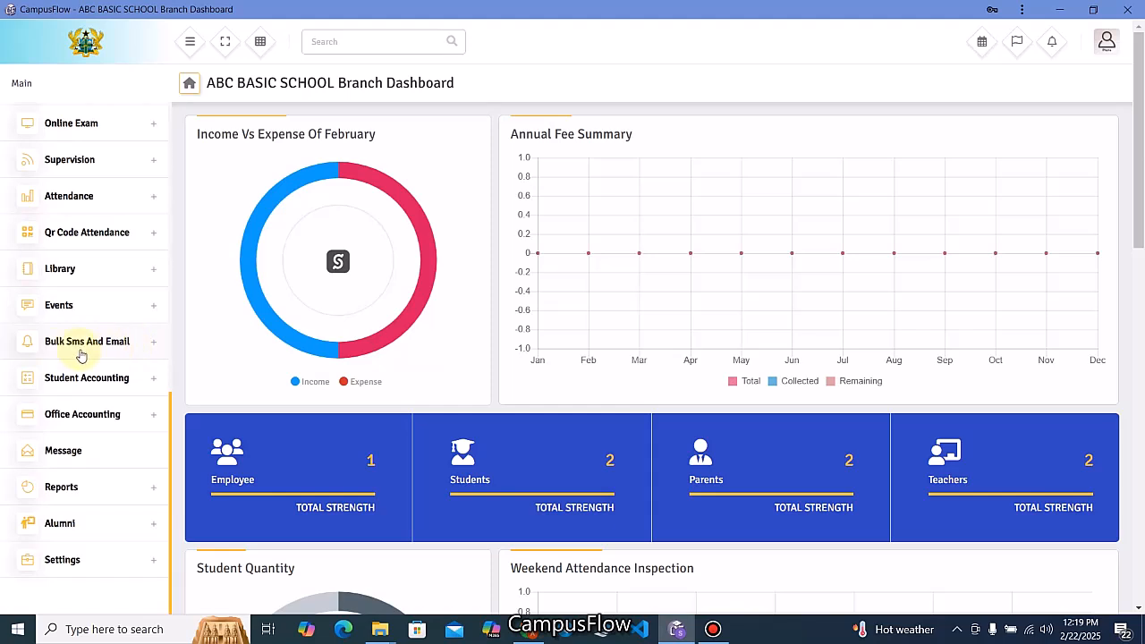
click(151, 345)
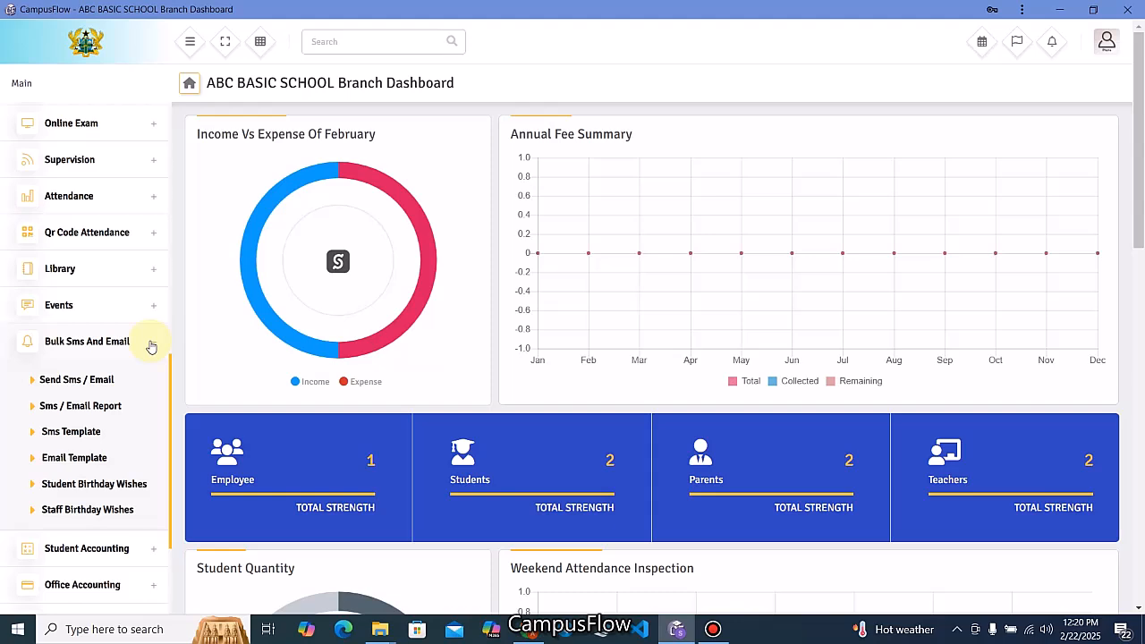
click(76, 433)
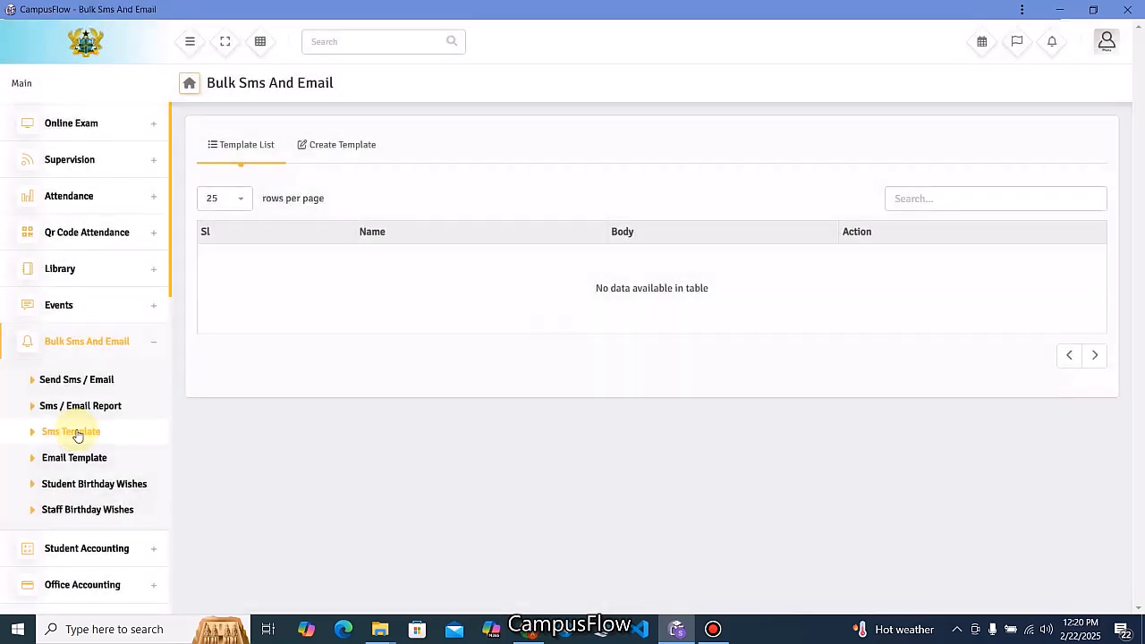
click(342, 147)
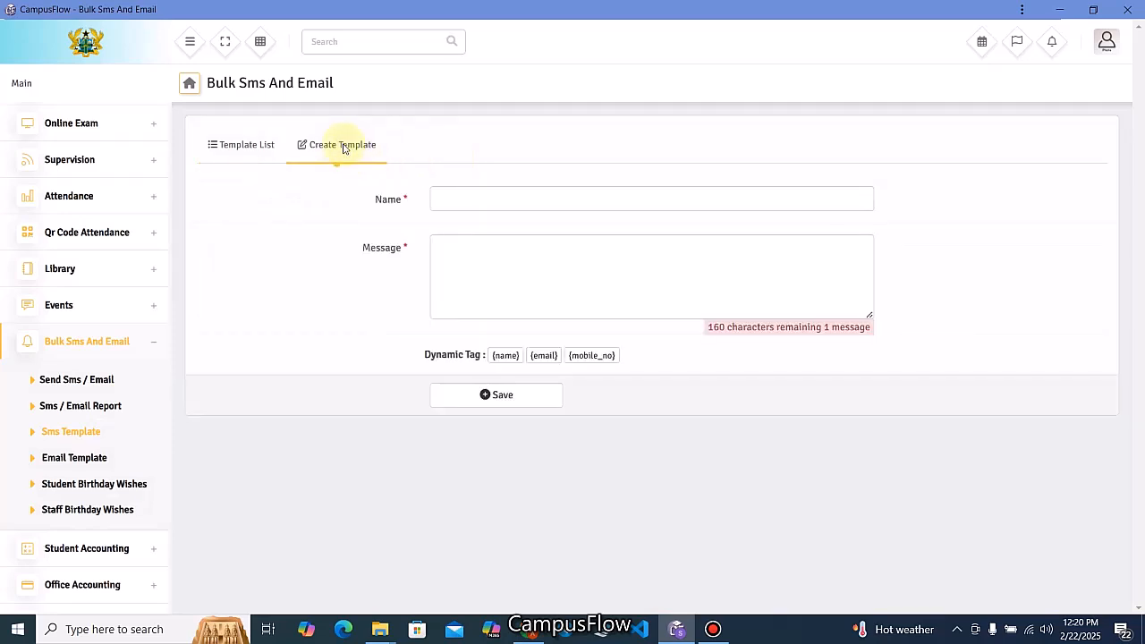
click(468, 189)
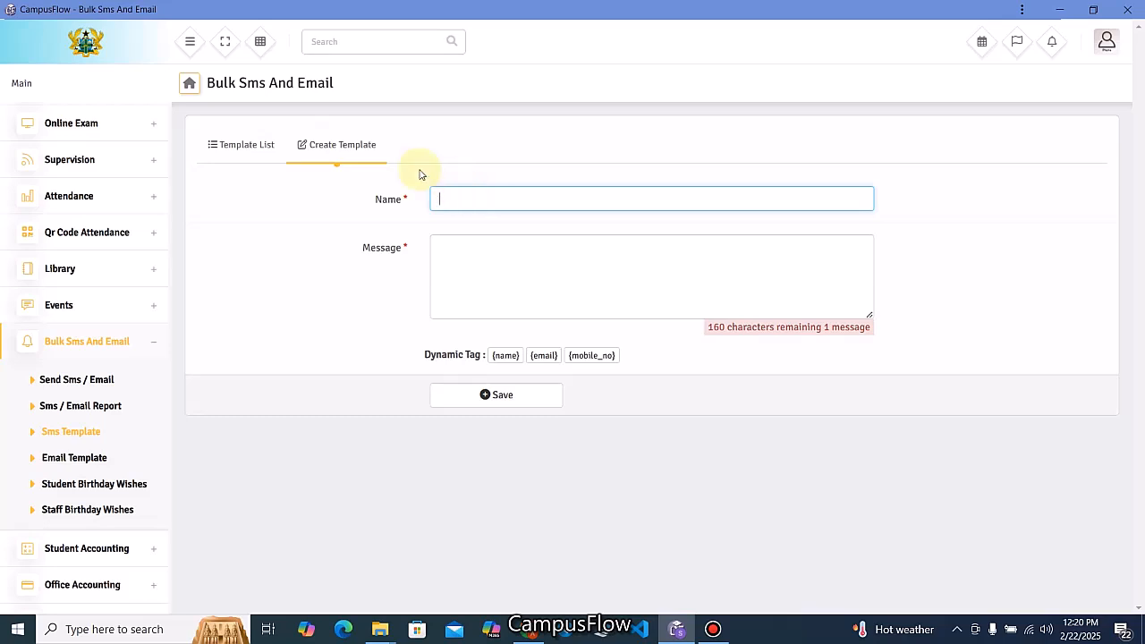
text(21ST PTA MEETING)
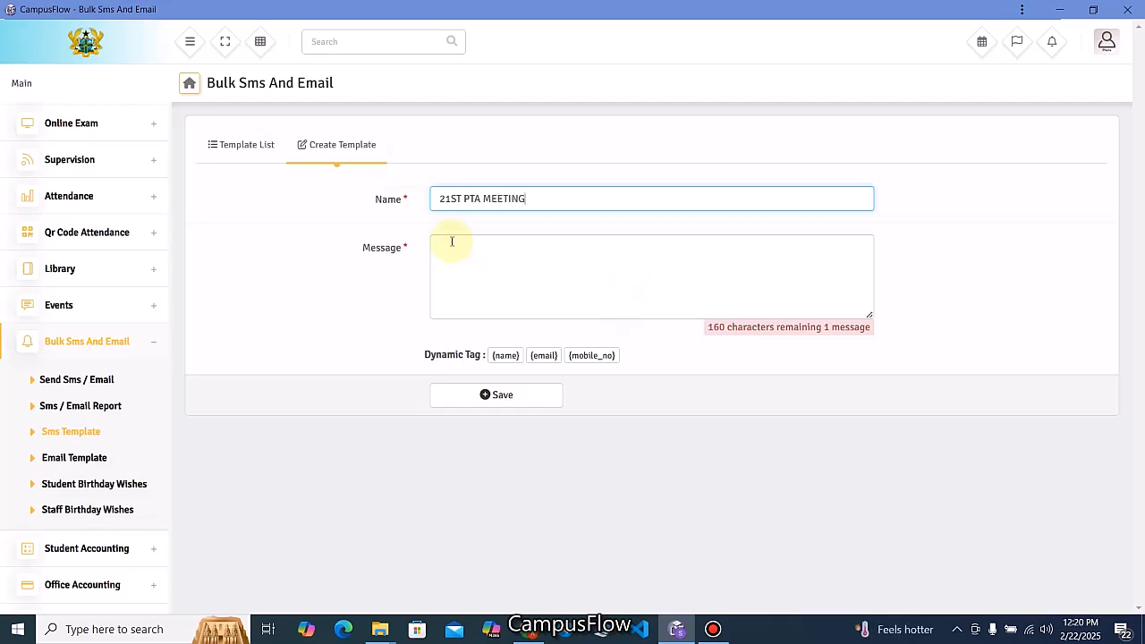
Step: Begin the template message with the greeting "Dear" followed by the {name} dynamic tag
click(504, 256)
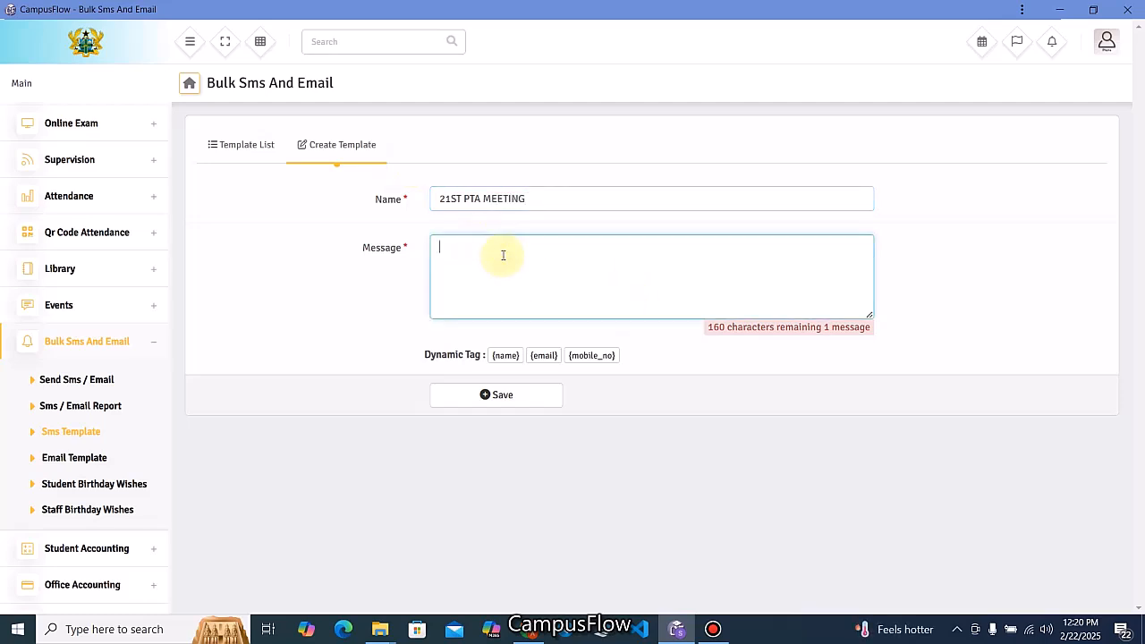
text(Dear)
click(505, 357)
click(532, 258)
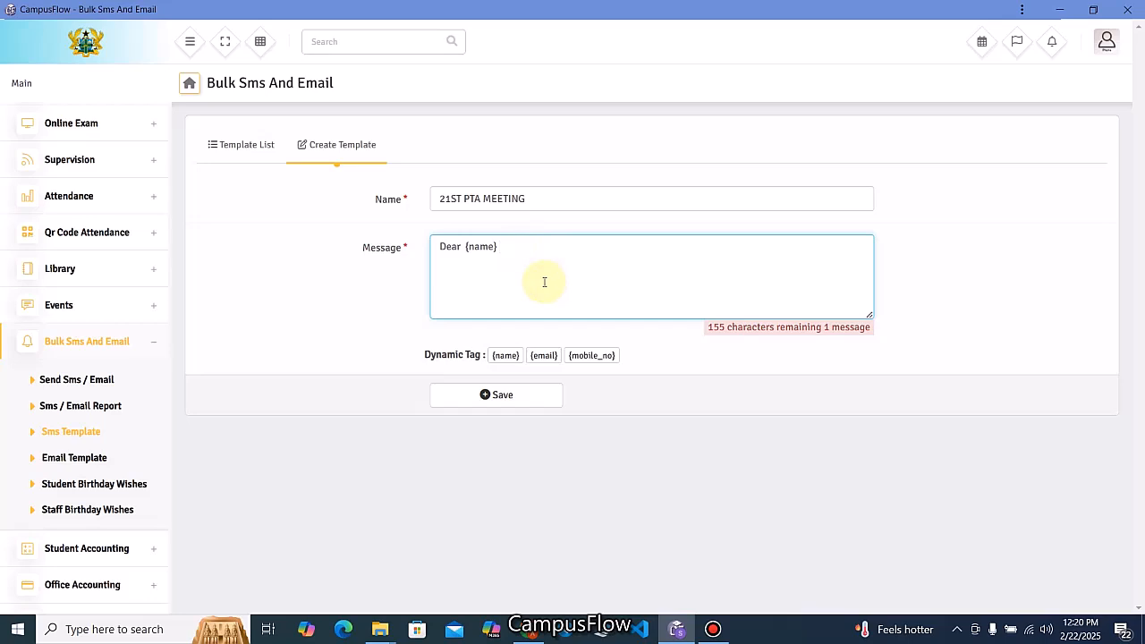
Step: Complete the greeting with a comma and add the line "There will be a PTAmeeting on the 1st June, 2025" below it
text(Thers)
text( will be aPTAmeeting on the 1st)
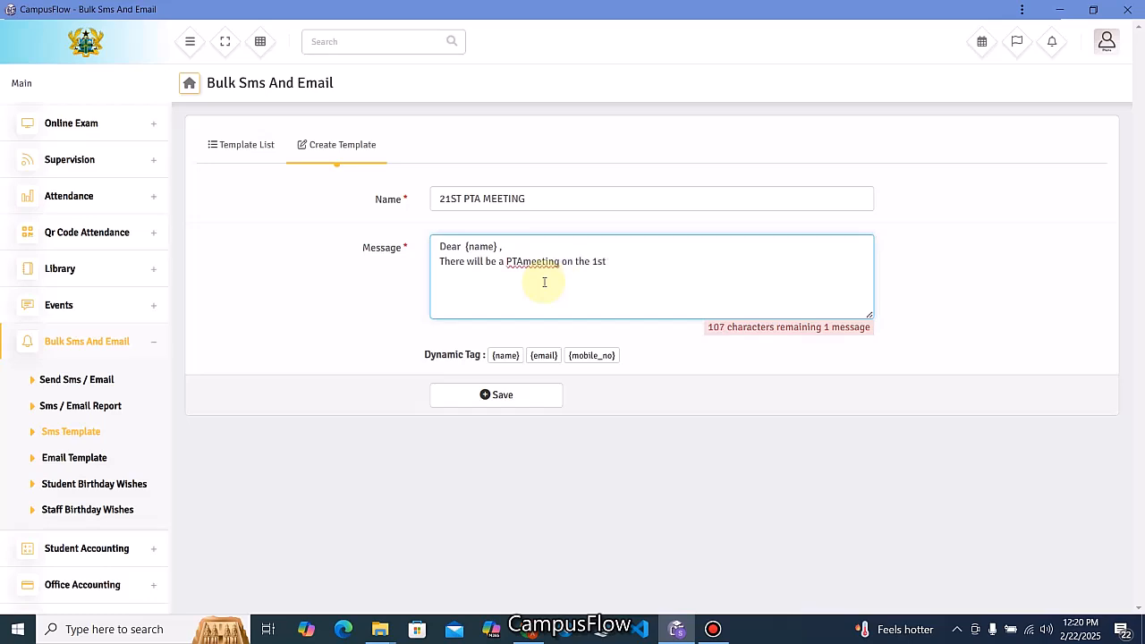
text( June, 20)
key(BackSpace)
text(025)
Step: Add the message lines "Venue: The school Assembly hall." and "For more information Contact the adminon"
key(Return)
text(Ver)
text(ue)
text(: The s)
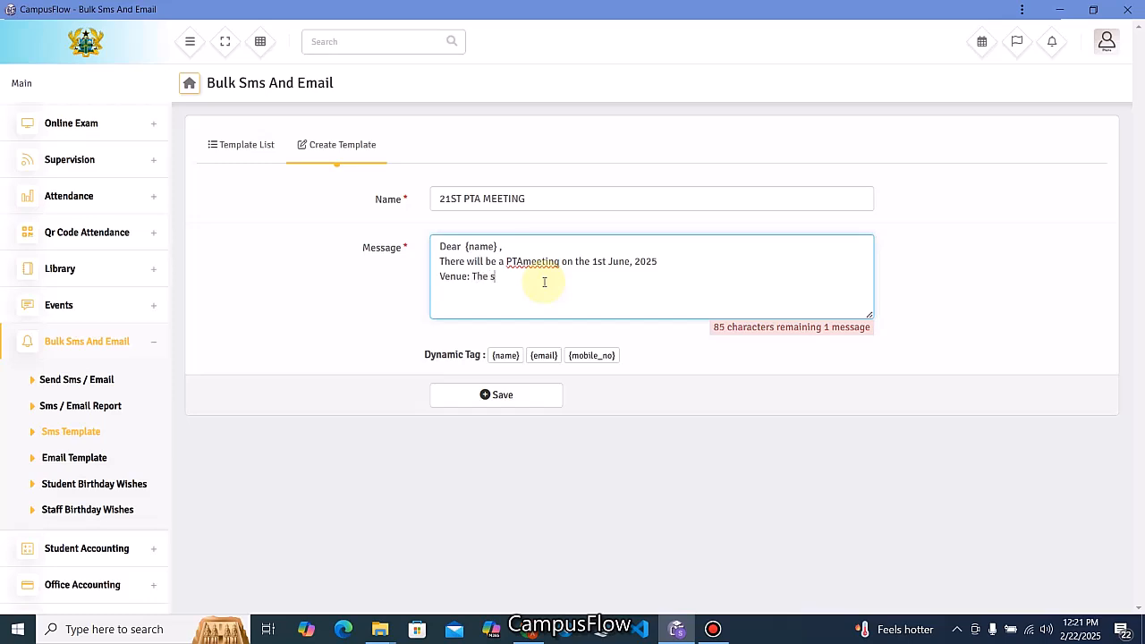
text(chool Assembly haFor mo)
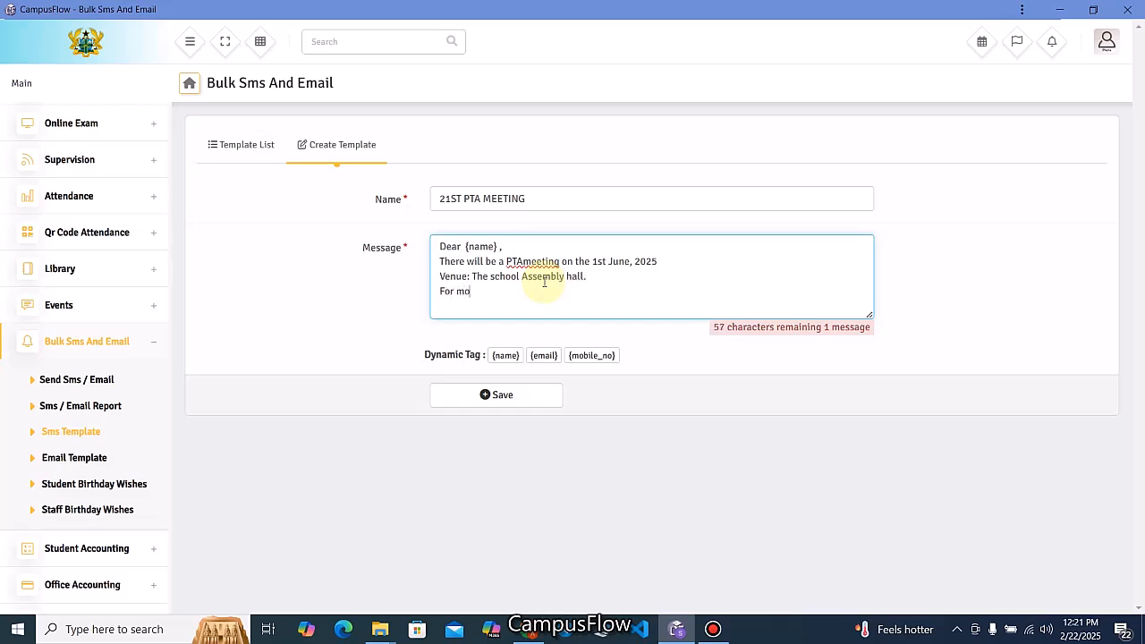
text(re information Contact the)
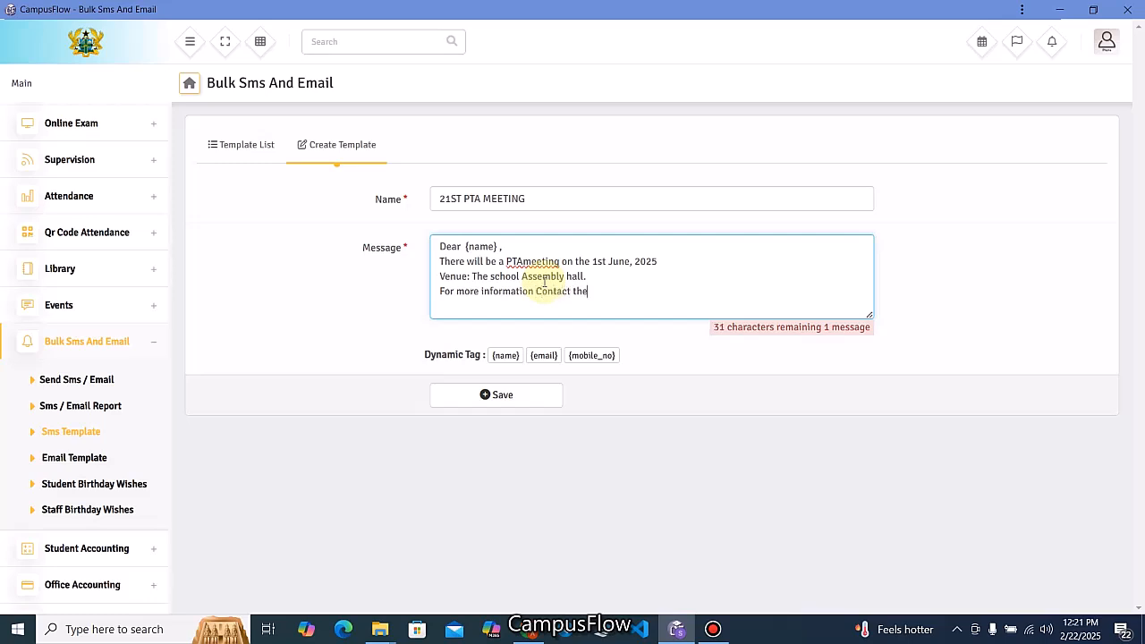
text( adminon)
Step: Add a "Phone:" line with the {mobile_no} tag and an "Email:" line with the {email} tag to the message
text(Phone)
text(:)
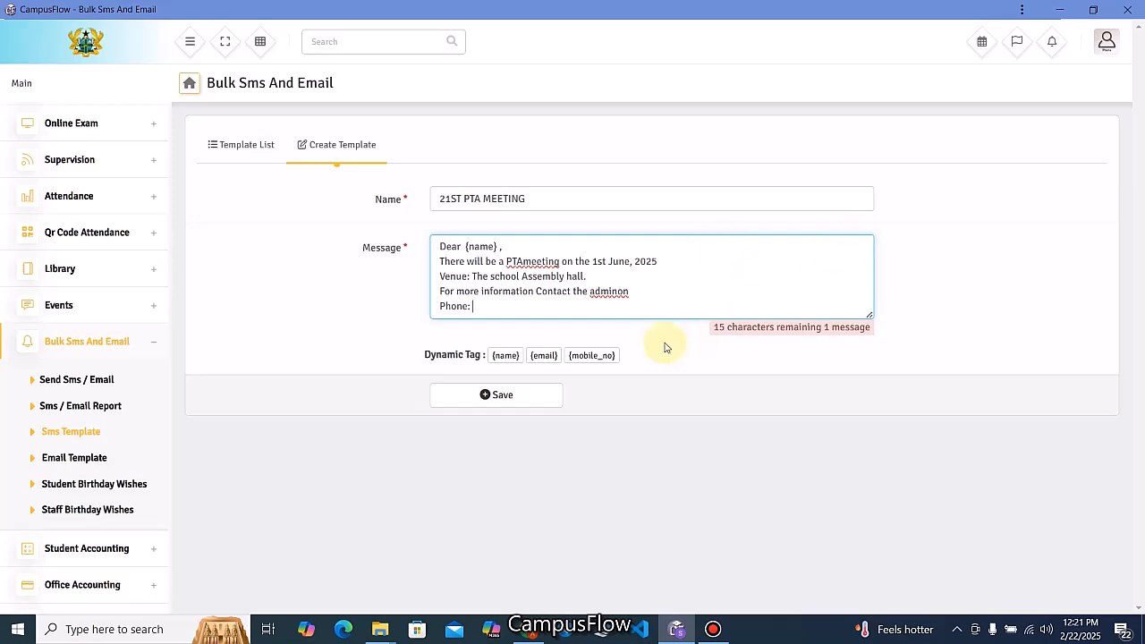
click(597, 356)
click(553, 306)
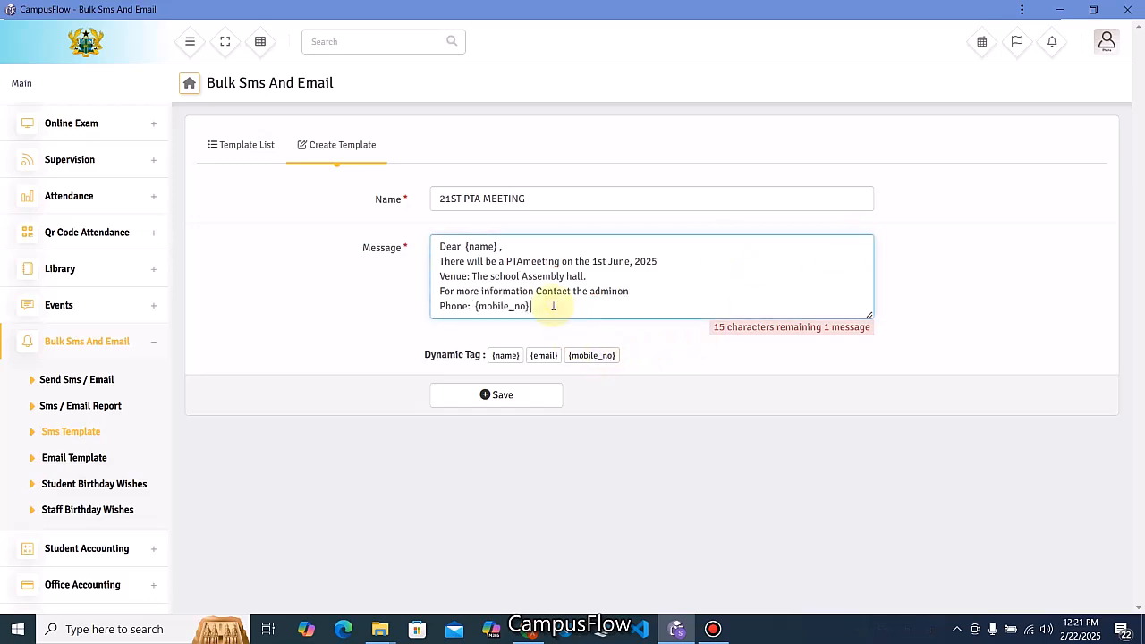
key(Return)
text(Email:)
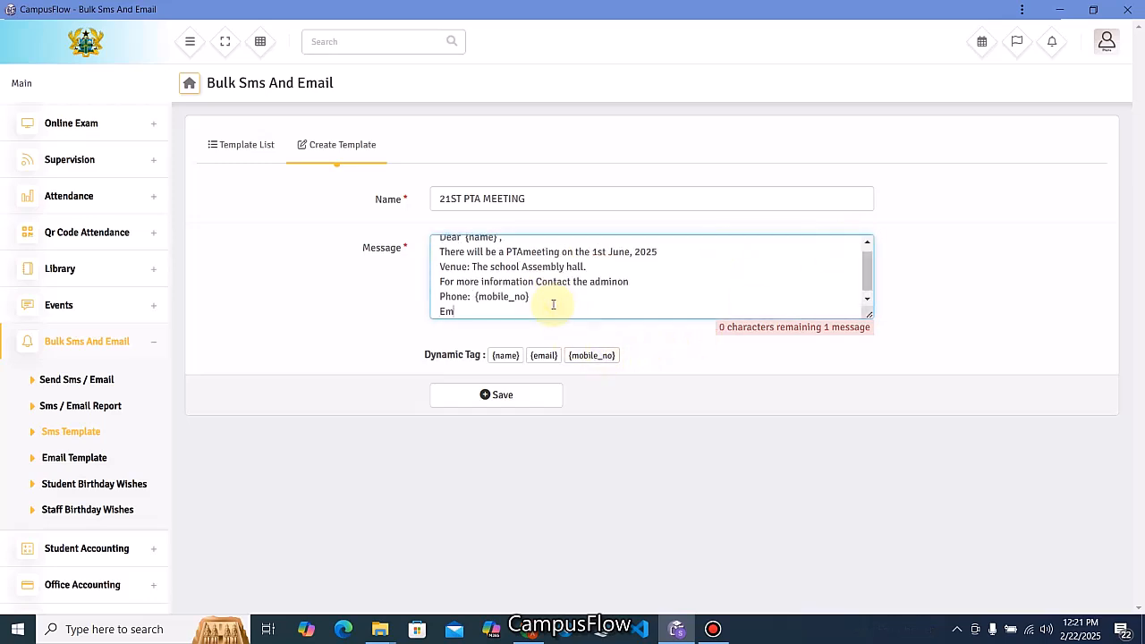
click(546, 356)
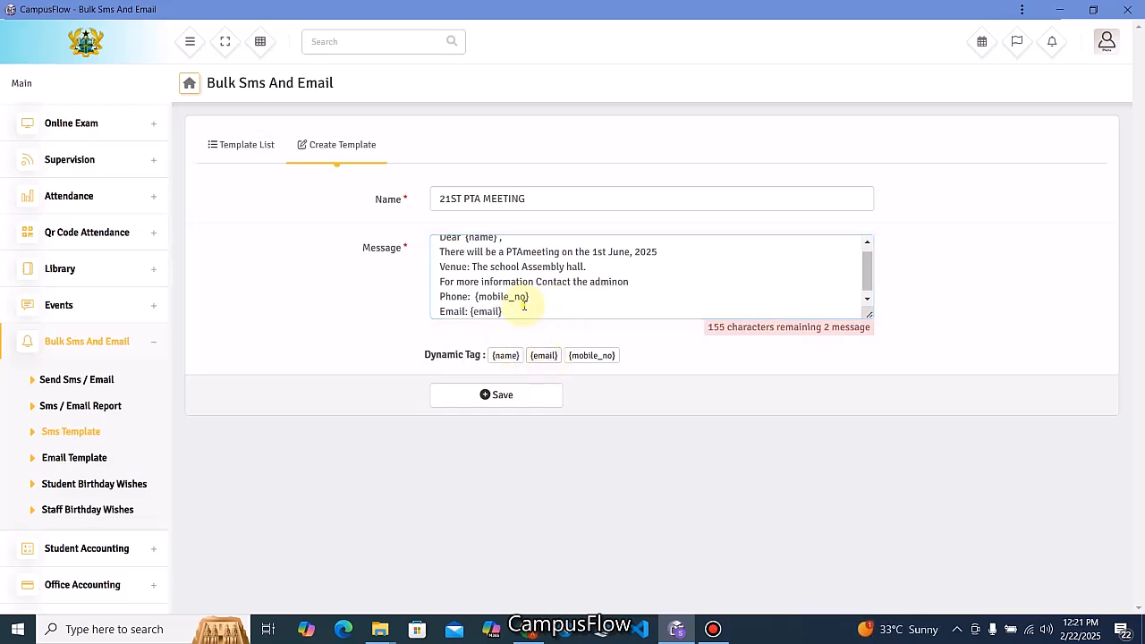
Step: End the email line with a period, leave a blank line and close the message with "Thank You"
text(.)
key(Return)
key(Return)
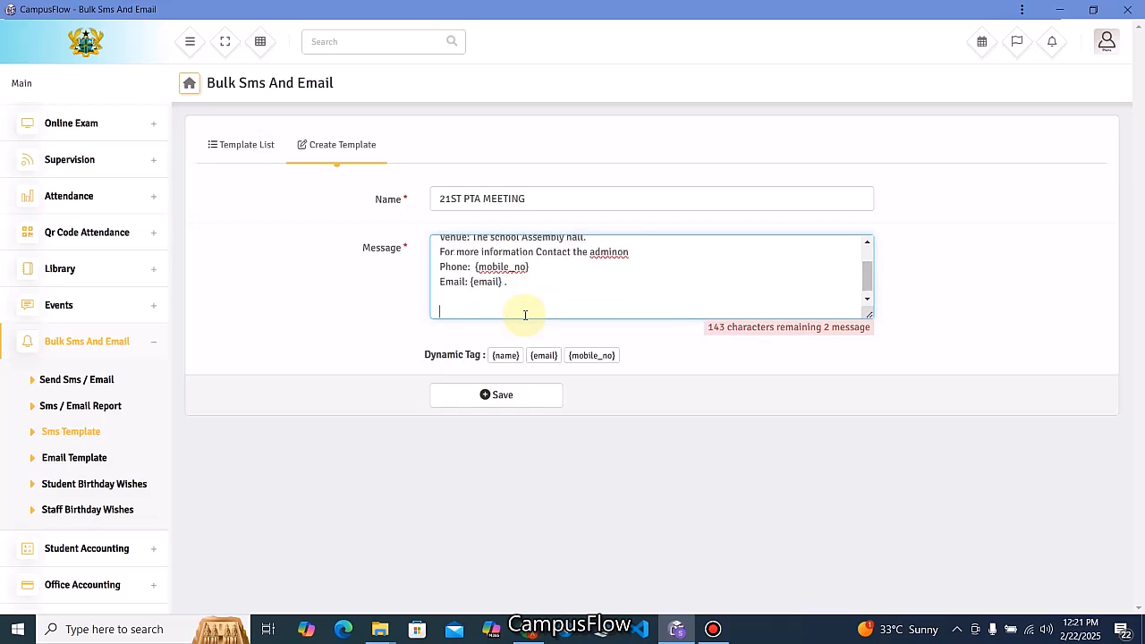
text(Thank You)
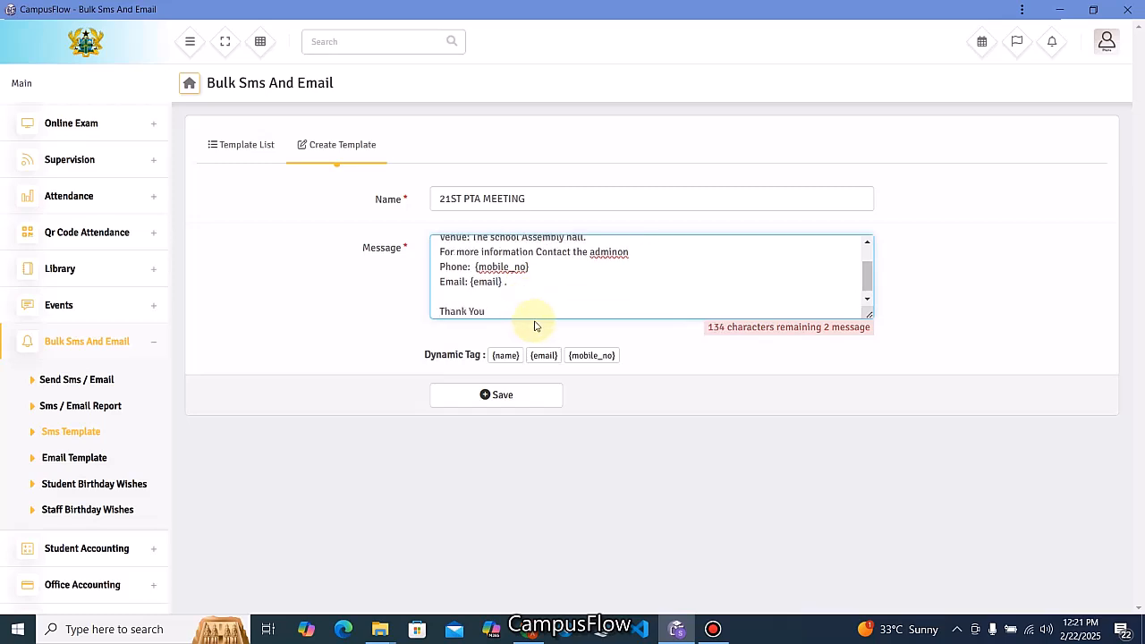
Step: Insert the missing spaces in the message so it reads "admin on" and "PTA meeting"
click(618, 253)
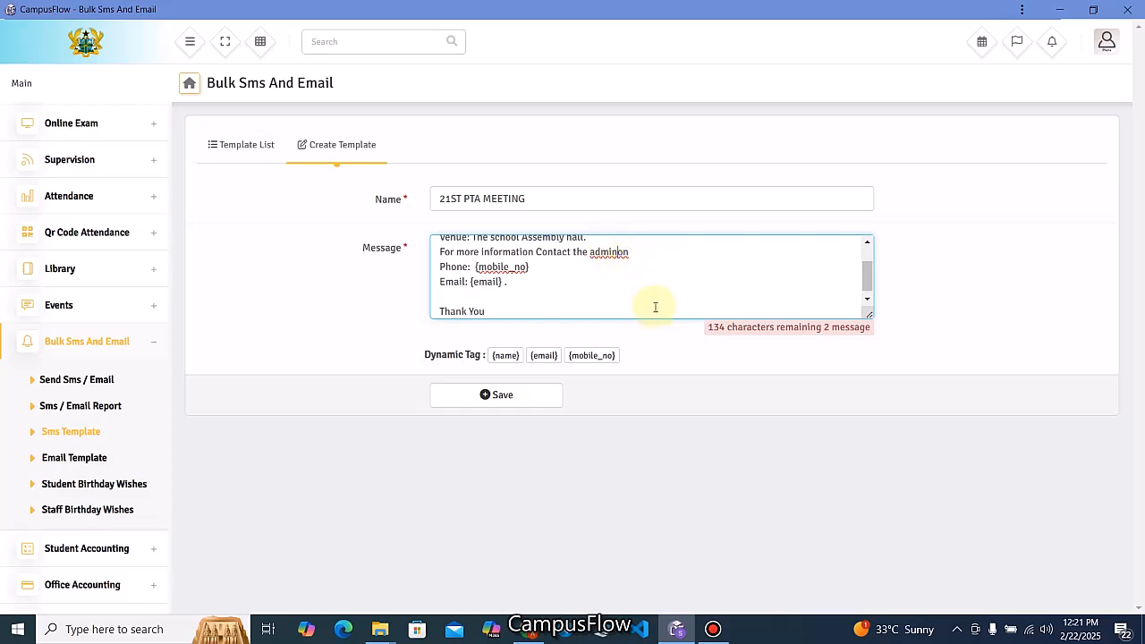
scroll(595, 303, up, 1)
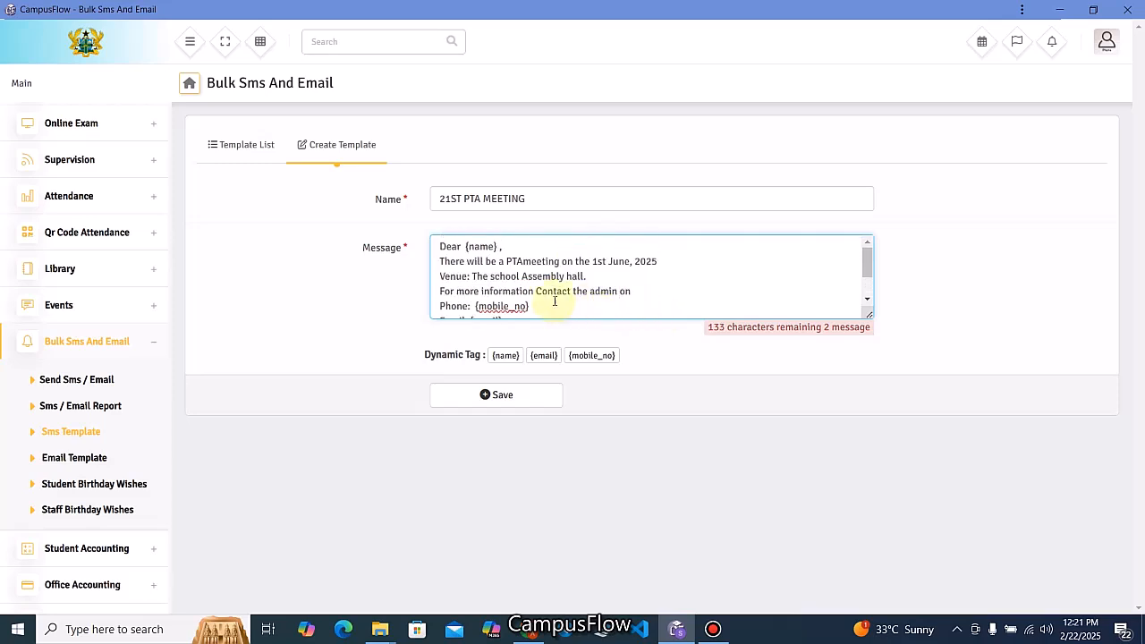
click(522, 261)
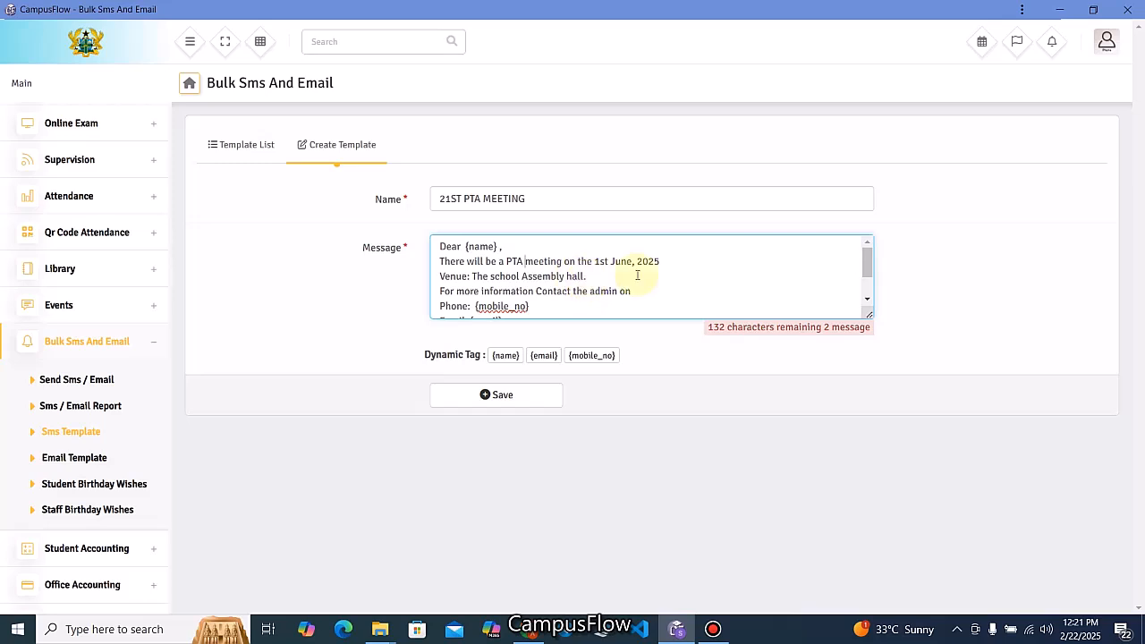
Step: Save the new SMS template and dismiss the notification
scroll(593, 286, down, 1)
click(504, 396)
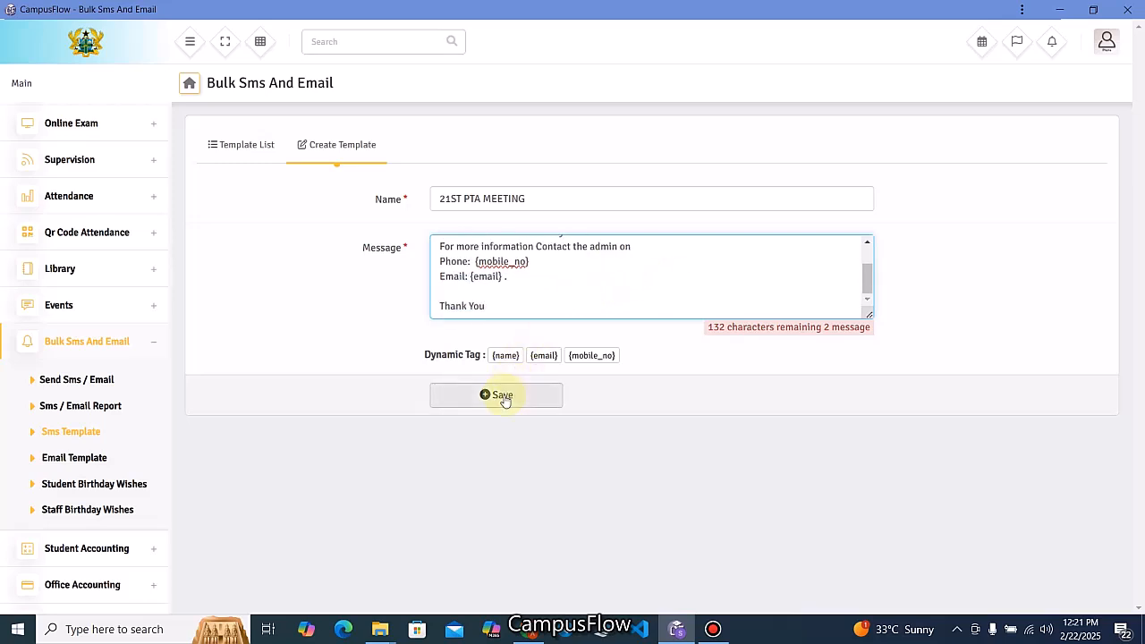
click(1091, 51)
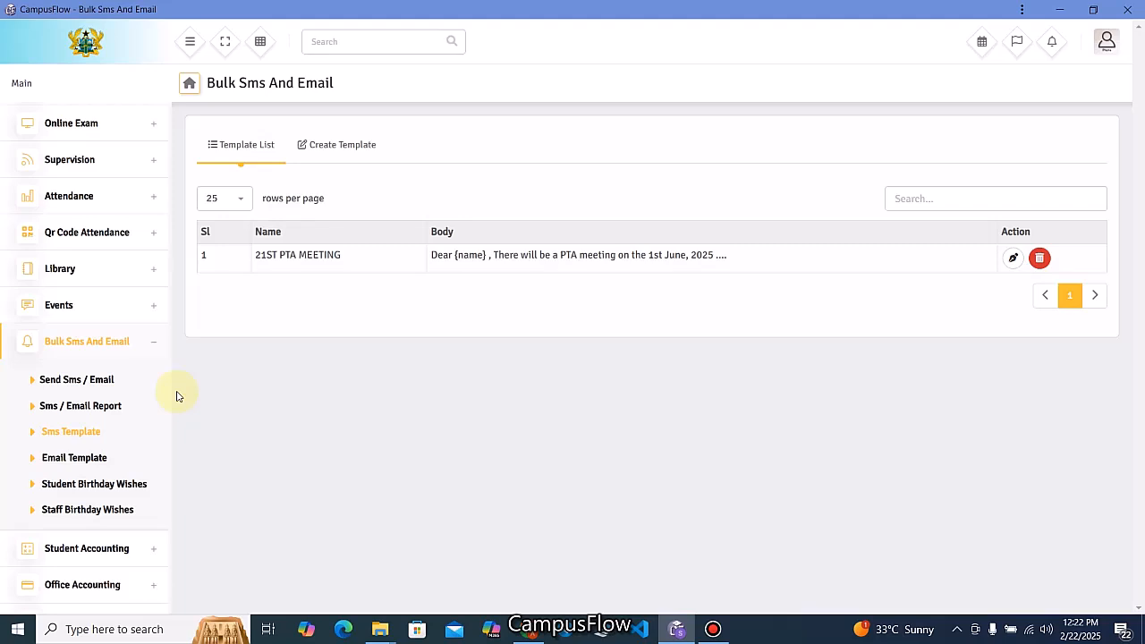
click(76, 460)
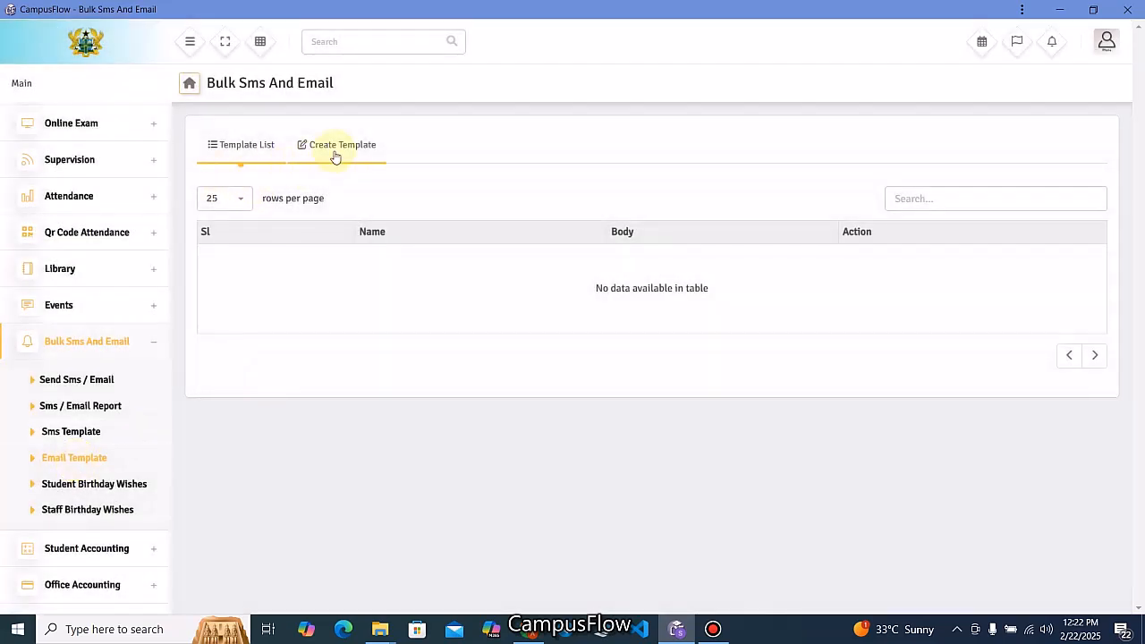
click(331, 146)
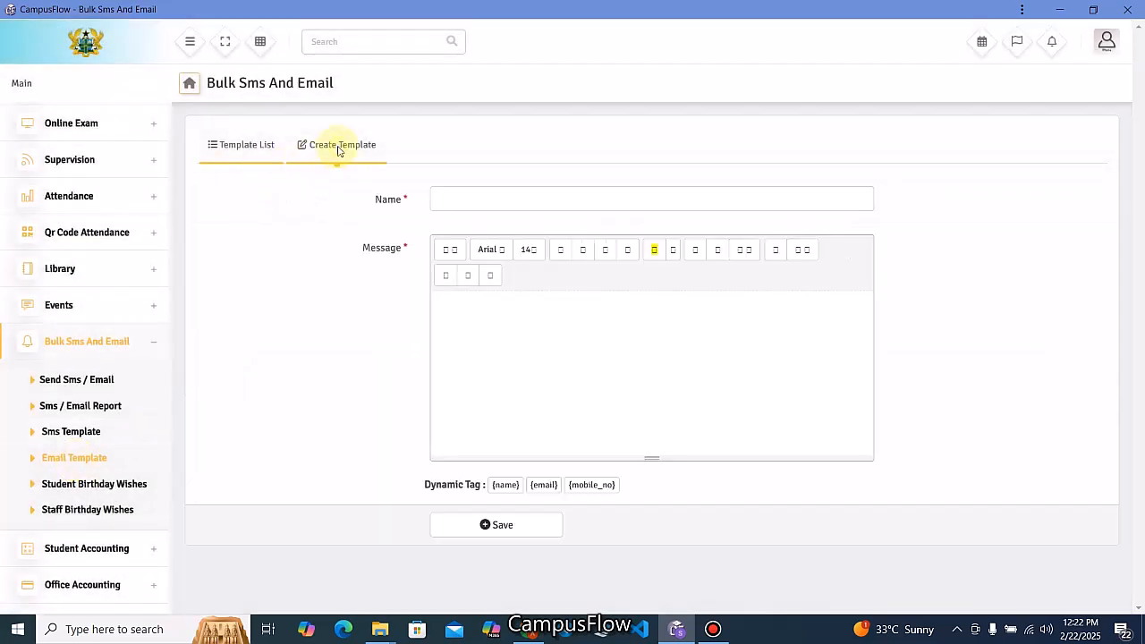
click(524, 199)
click(535, 232)
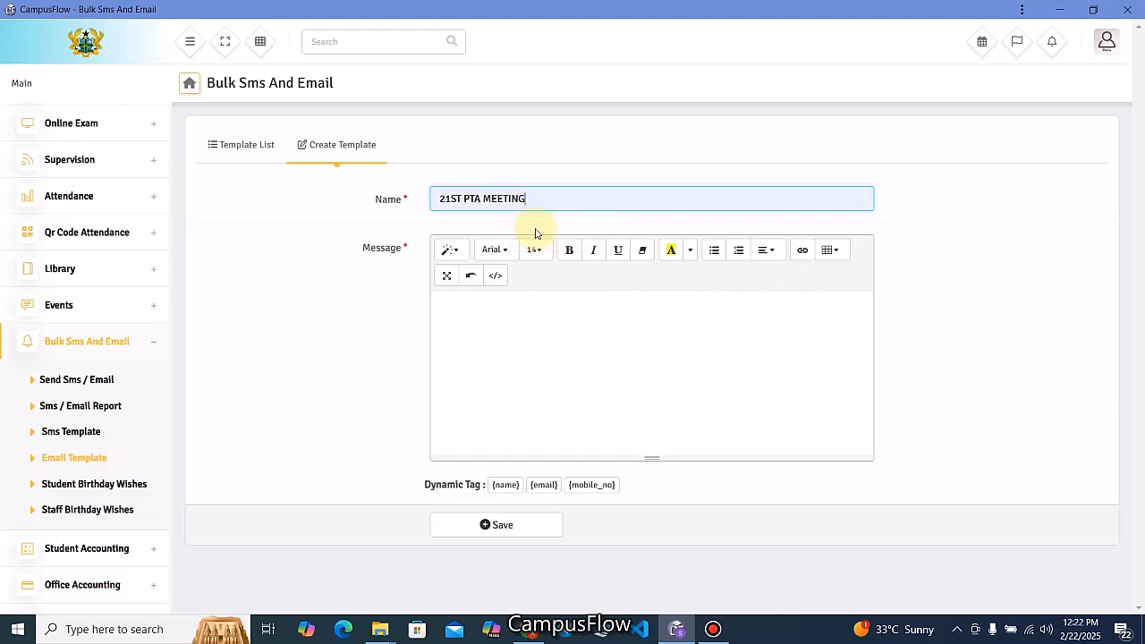
click(533, 320)
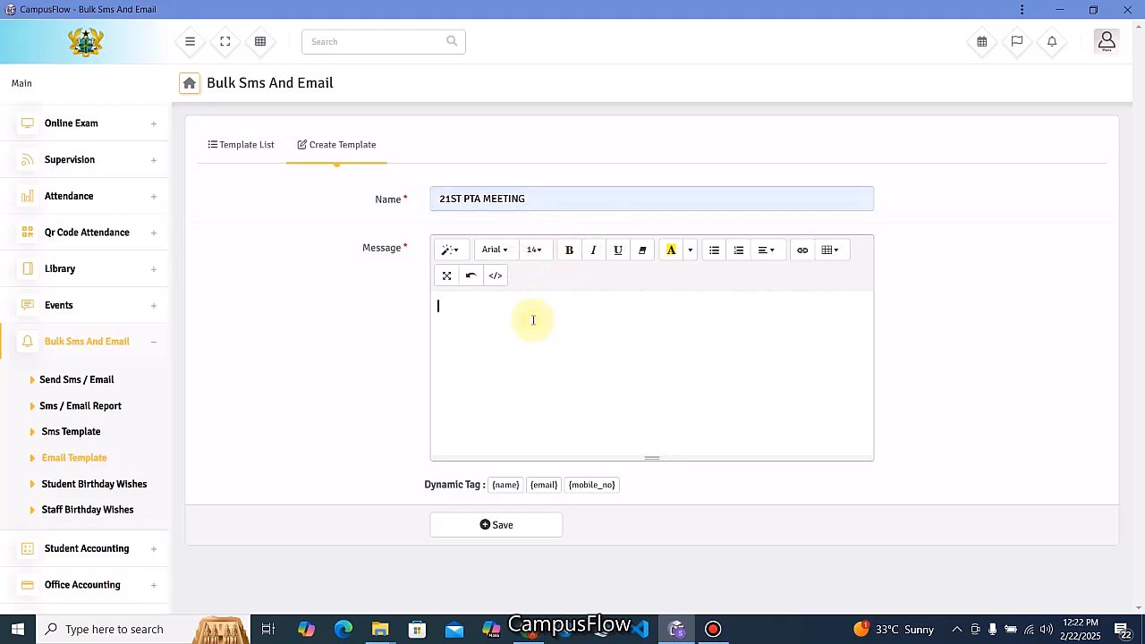
Step: Open the "21ST PTA MEETING" SMS template for editing, copy its whole message text and update the template
click(80, 432)
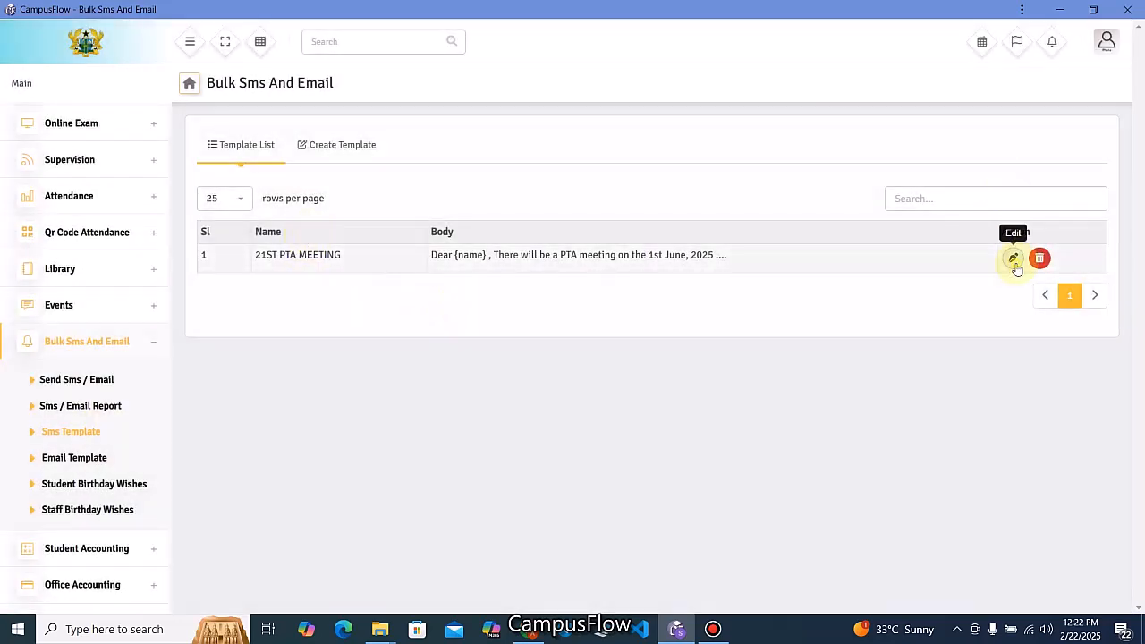
click(1014, 263)
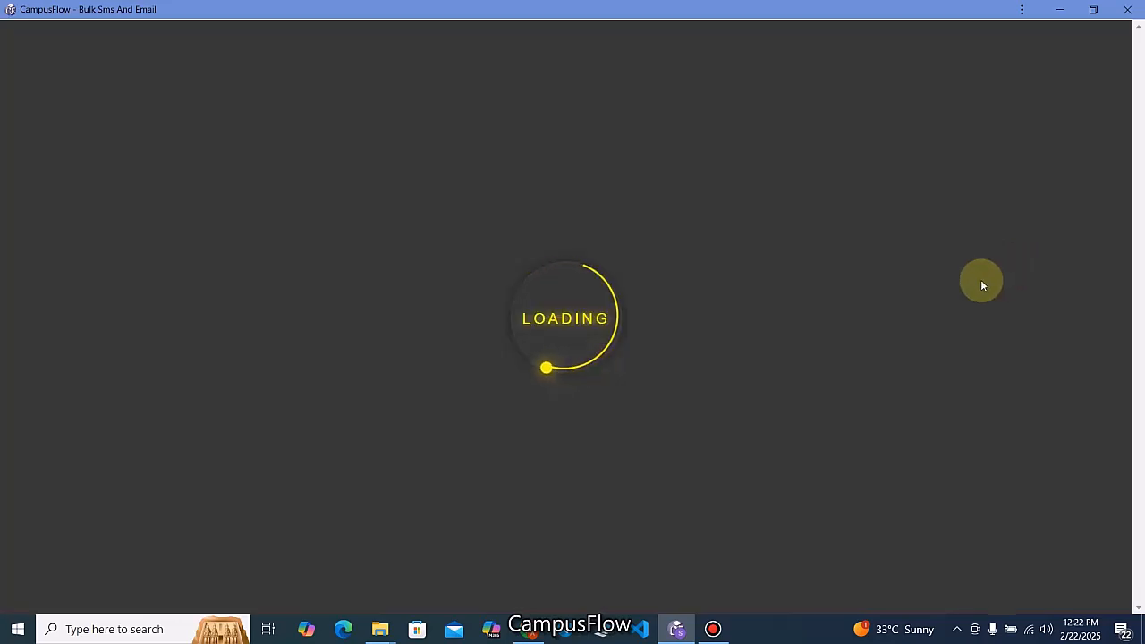
scroll(556, 312, down, 2)
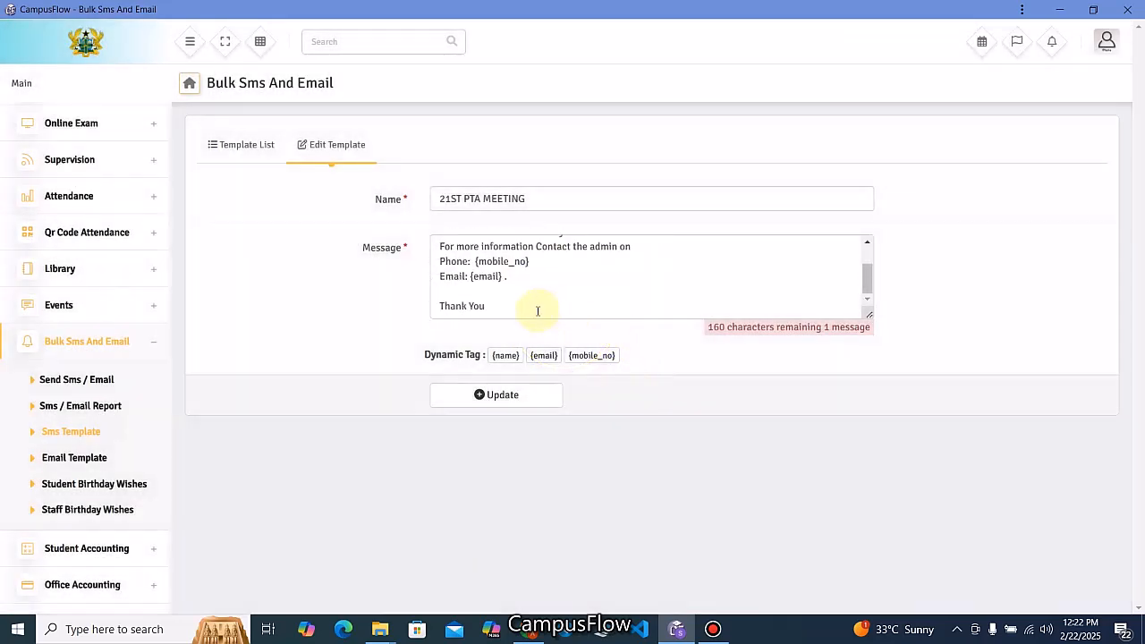
drag(537, 311, 386, 200)
key(ctrl+c)
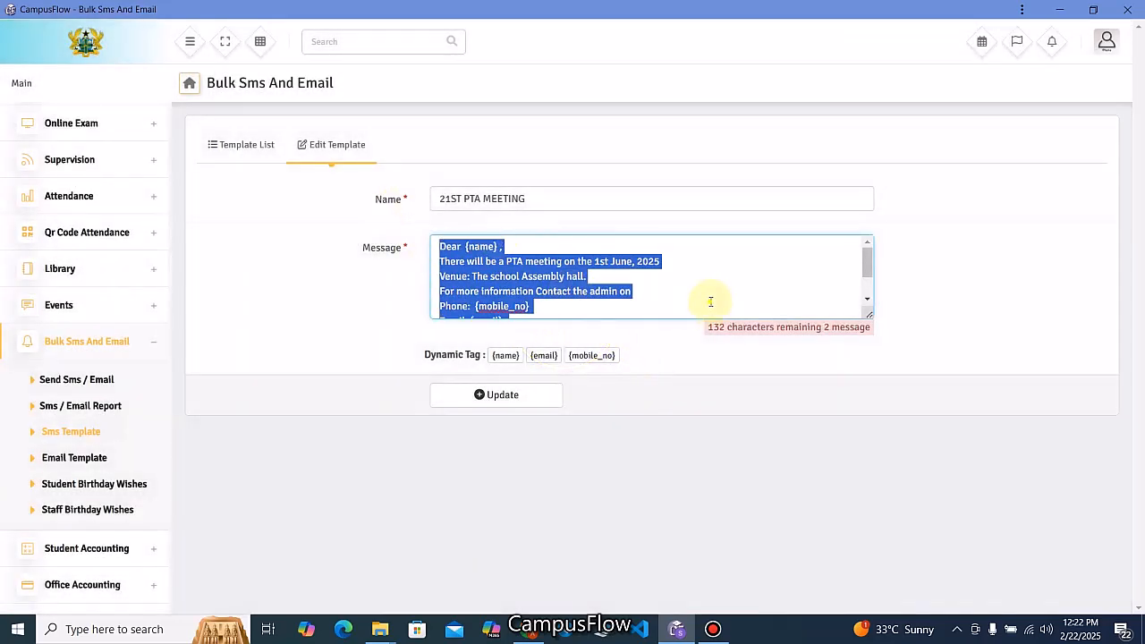
click(522, 397)
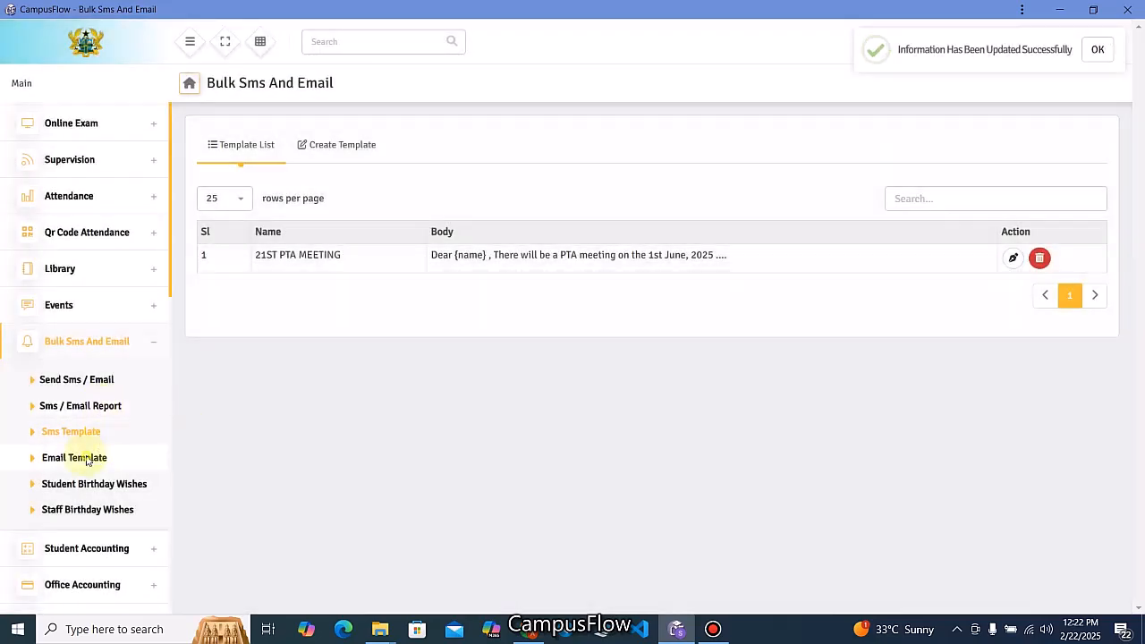
Step: Create and save an email template named "21ST PTA MEETING" containing the message text copied from the SMS template
click(86, 458)
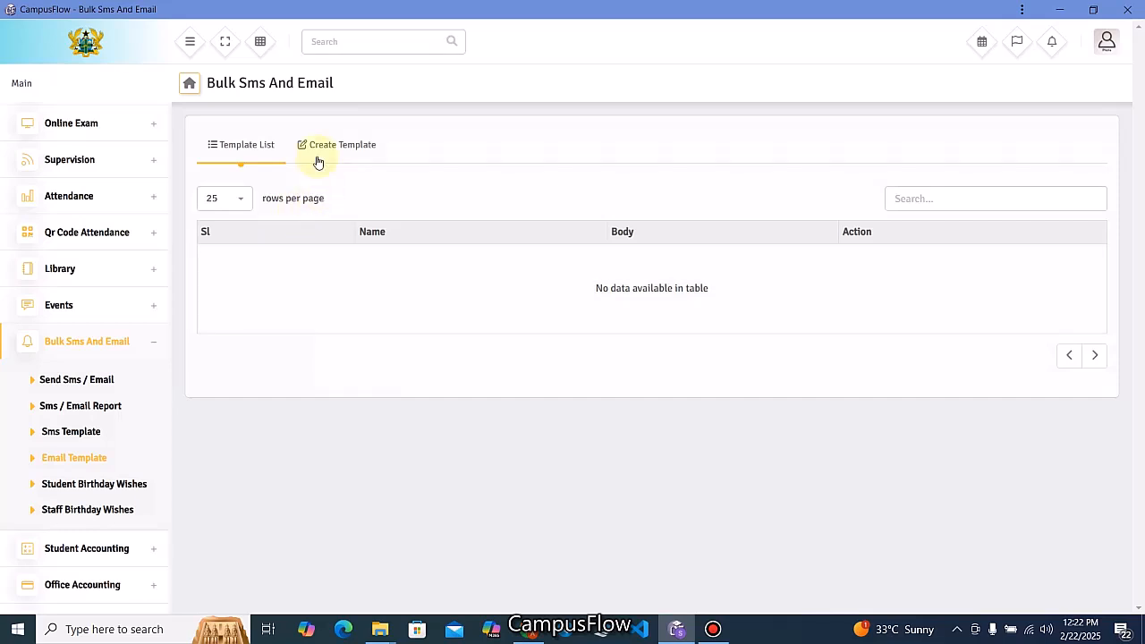
click(321, 148)
click(458, 201)
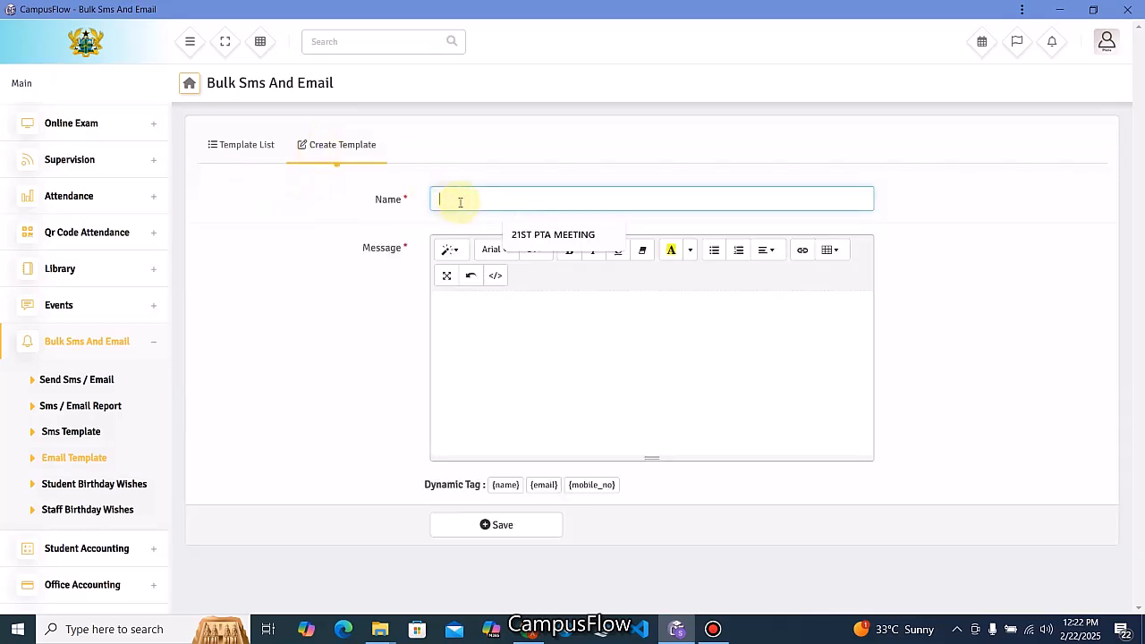
click(537, 235)
click(506, 301)
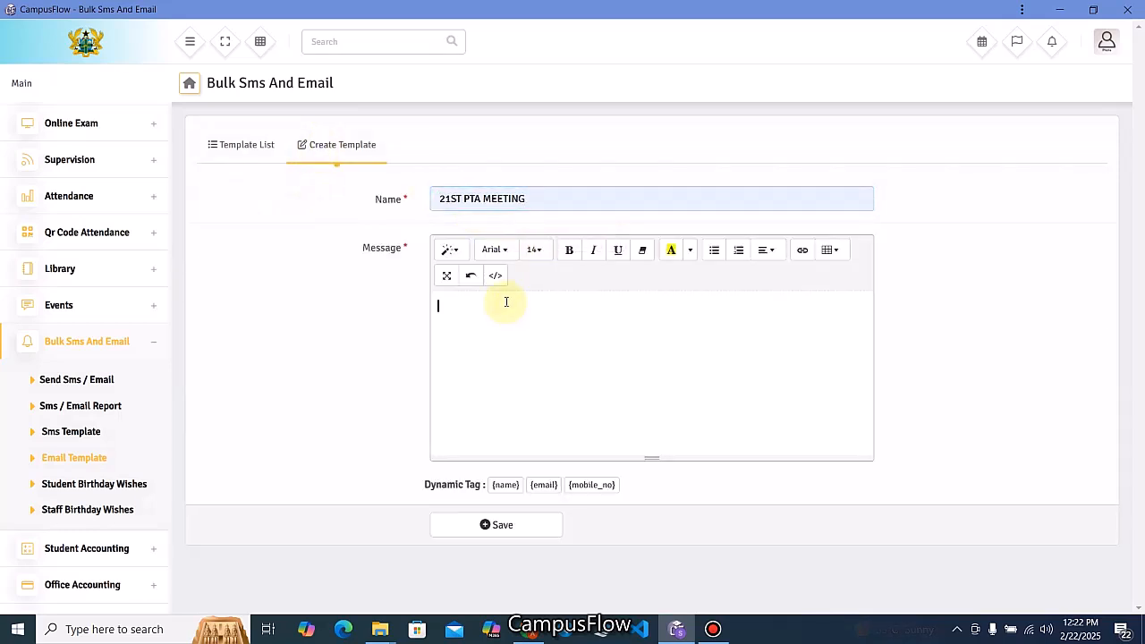
key(ctrl+v)
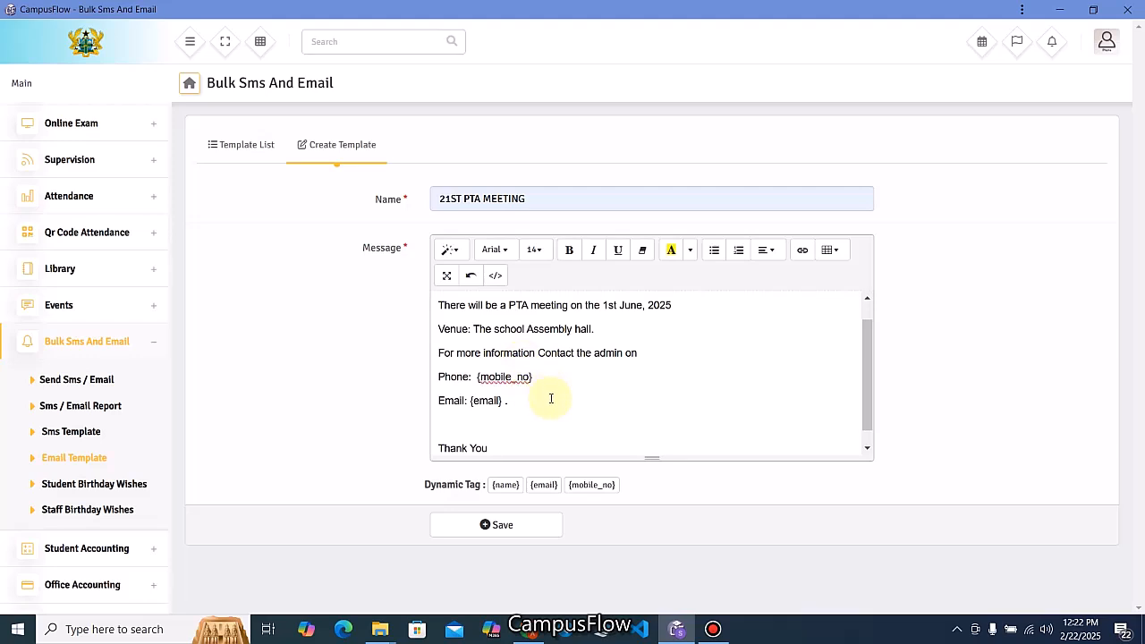
scroll(560, 392, up, 2)
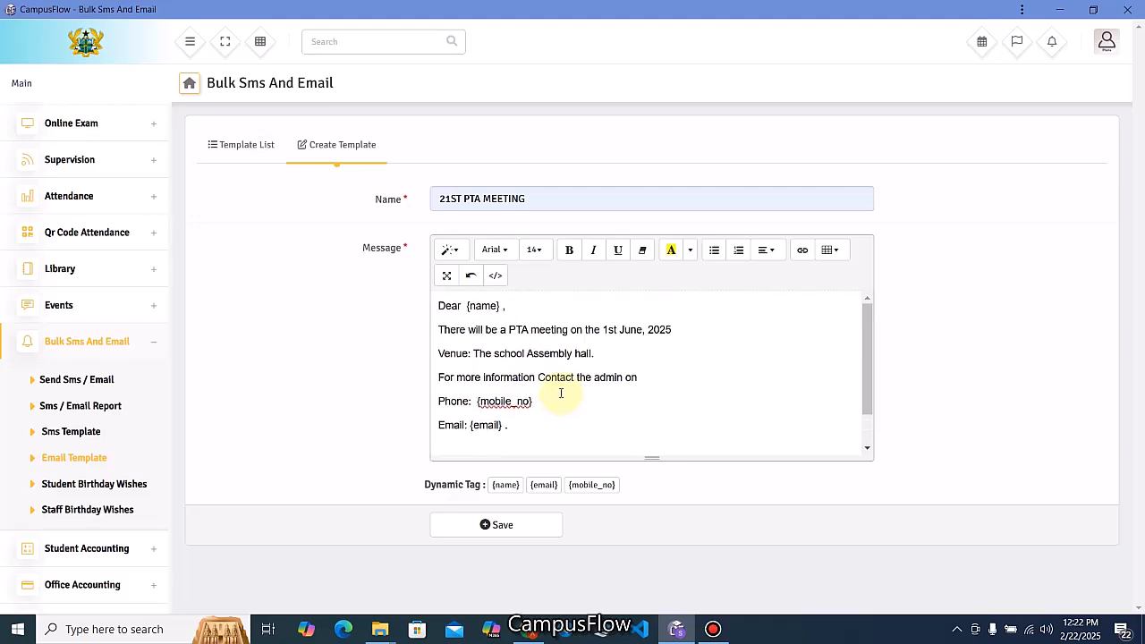
click(523, 532)
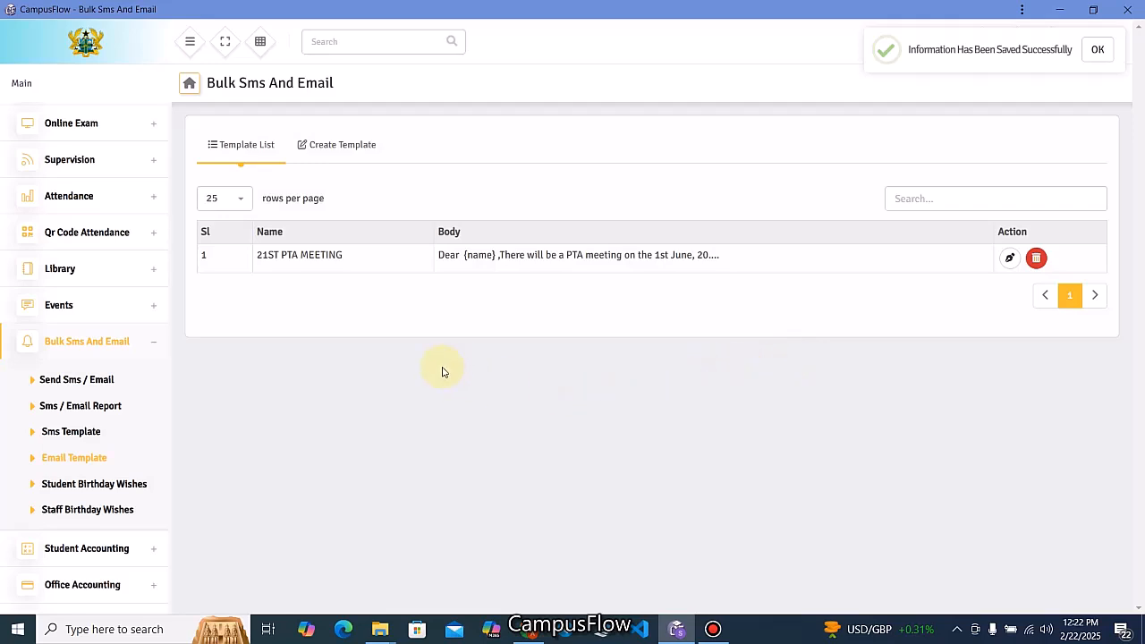
Step: Start a new bulk SMS with the campaign name "PTA MEETING" and load the "21ST PTA MEETING" template as its message
click(75, 381)
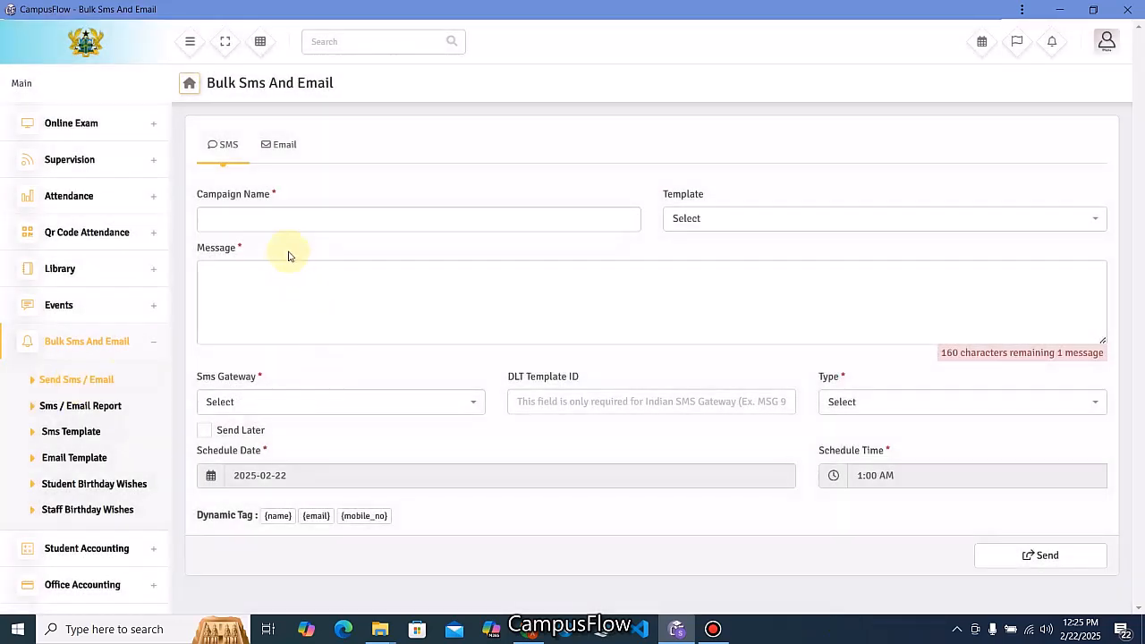
click(275, 220)
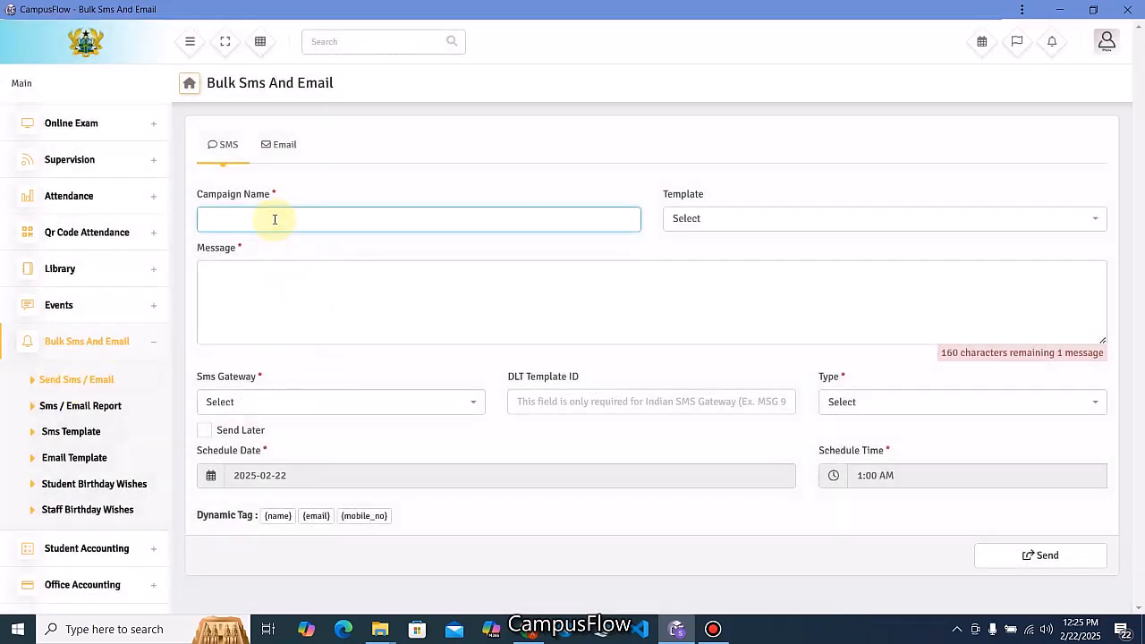
text(PTA MEETING)
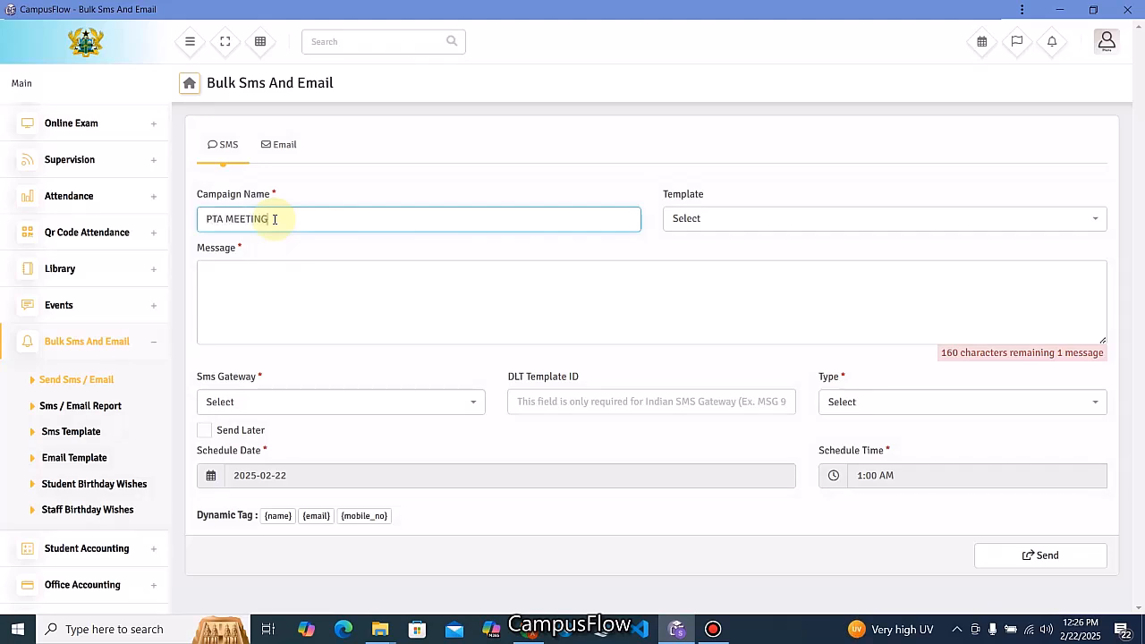
click(686, 223)
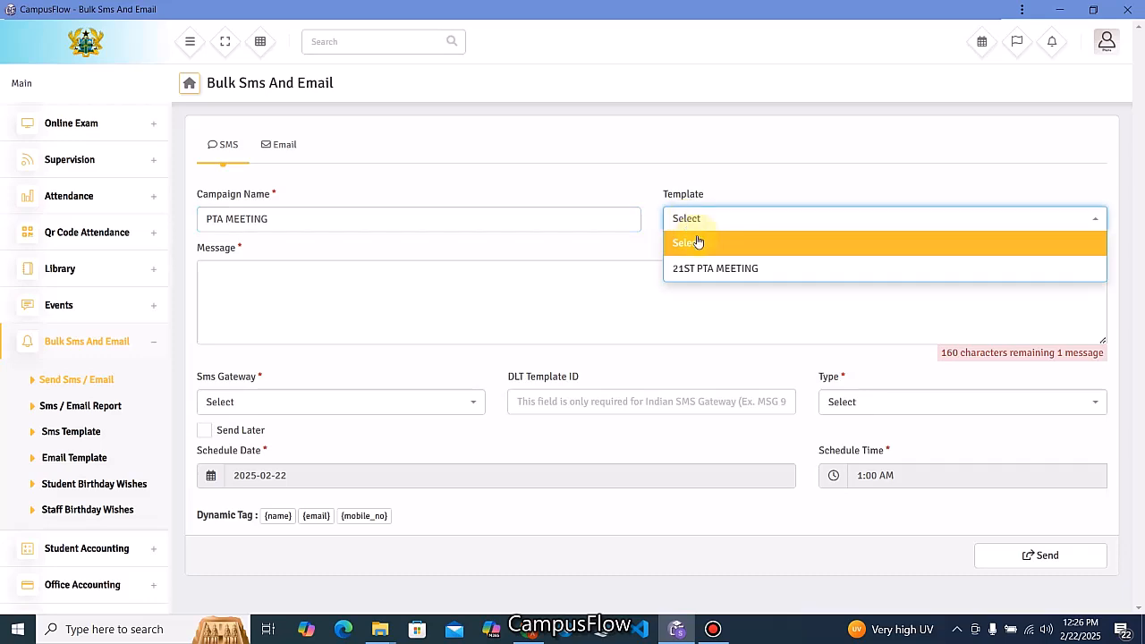
click(689, 265)
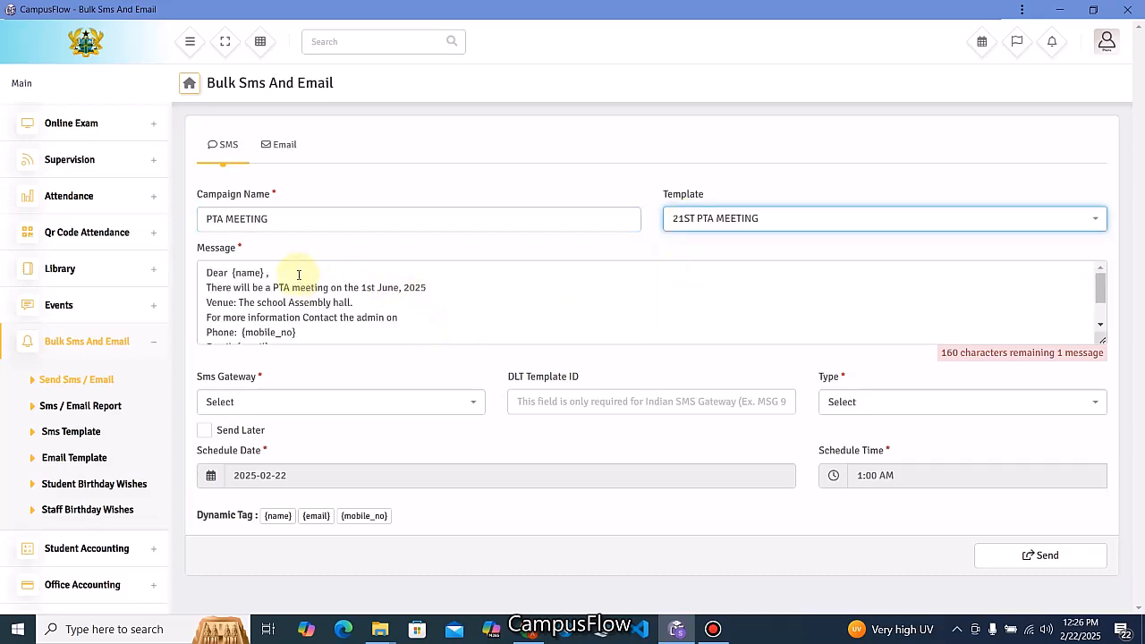
scroll(298, 273, down, 2)
Step: Set the SMS gateway to Customsms and address the message to the Group type with the Parent role
click(281, 407)
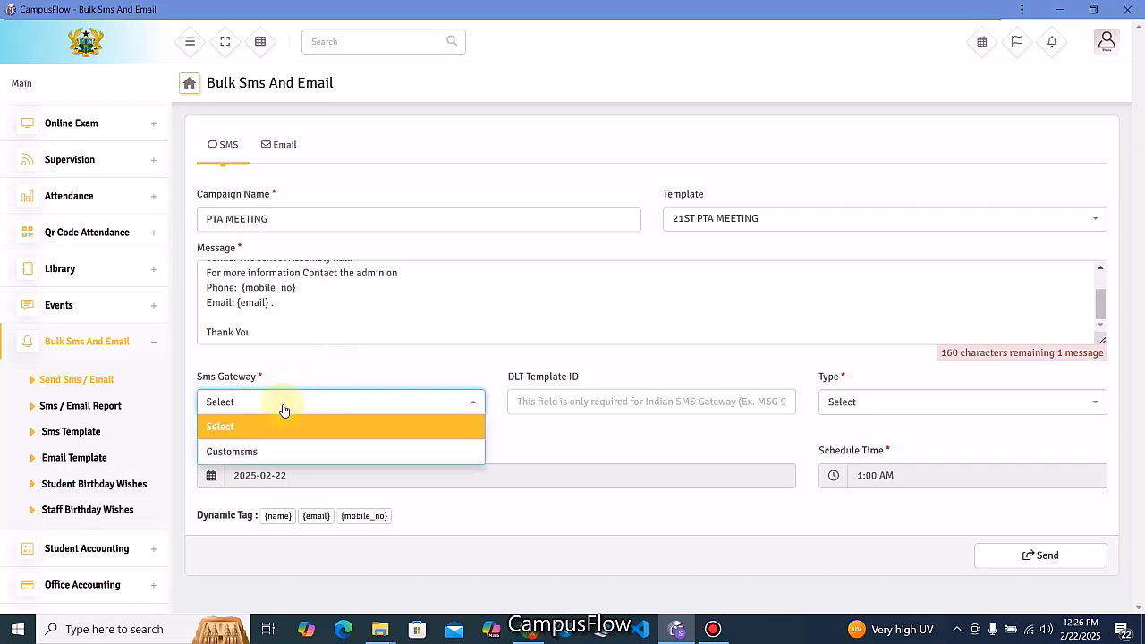
click(237, 458)
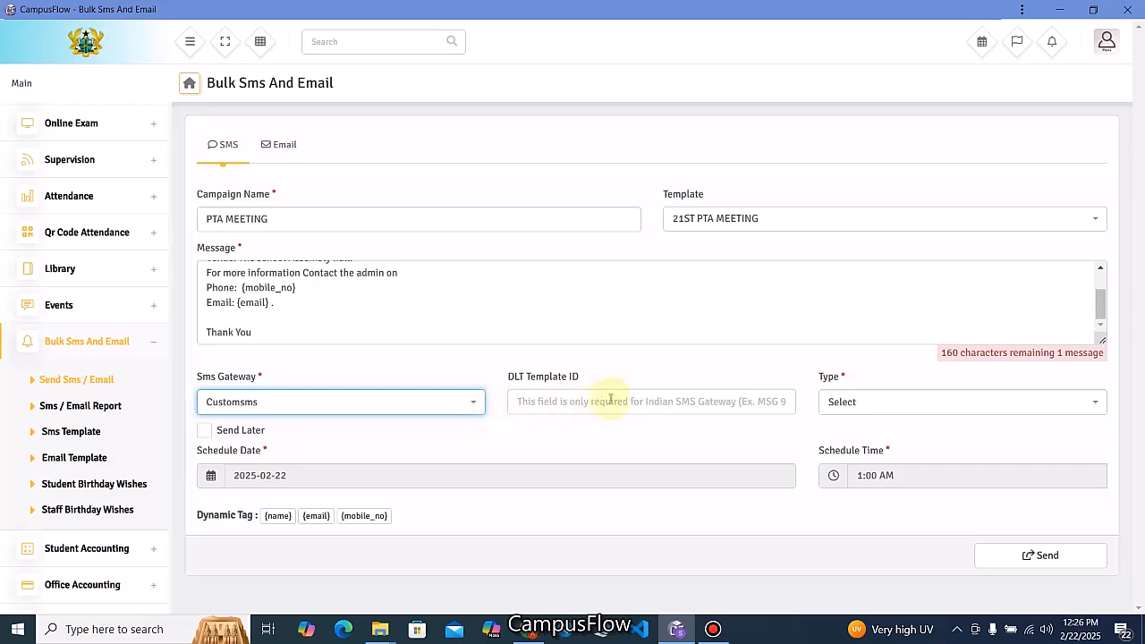
click(866, 404)
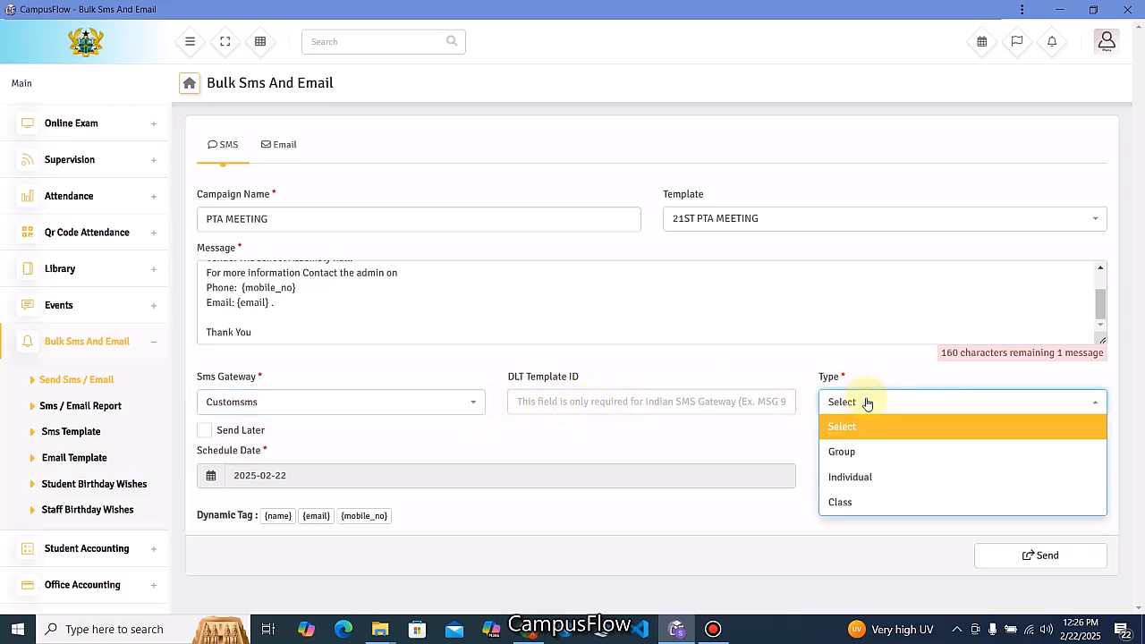
click(843, 453)
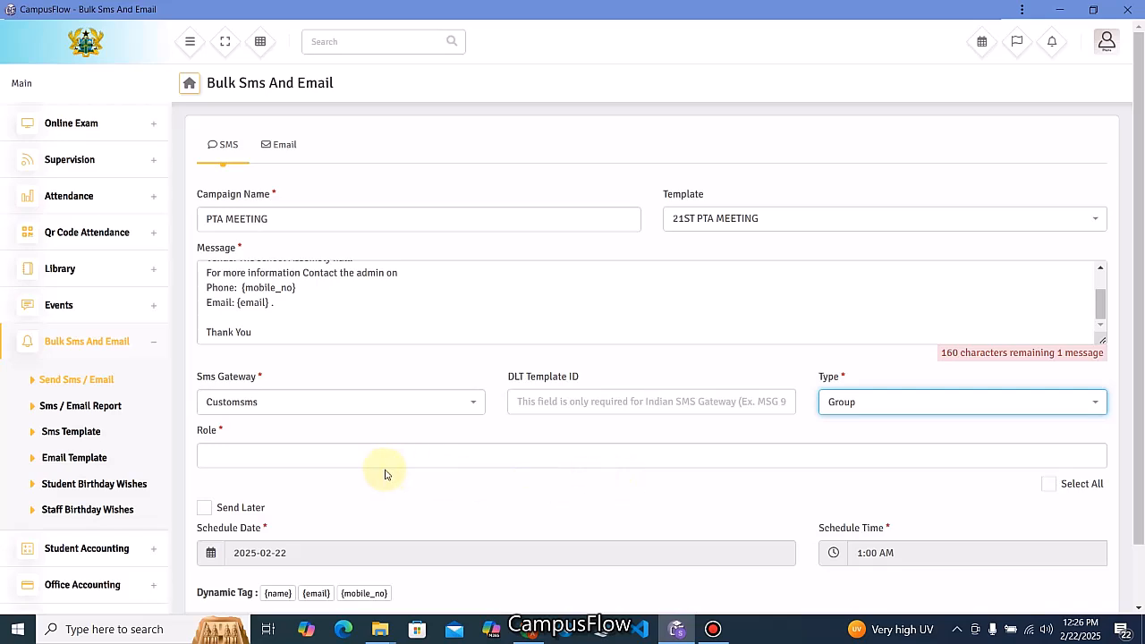
click(295, 457)
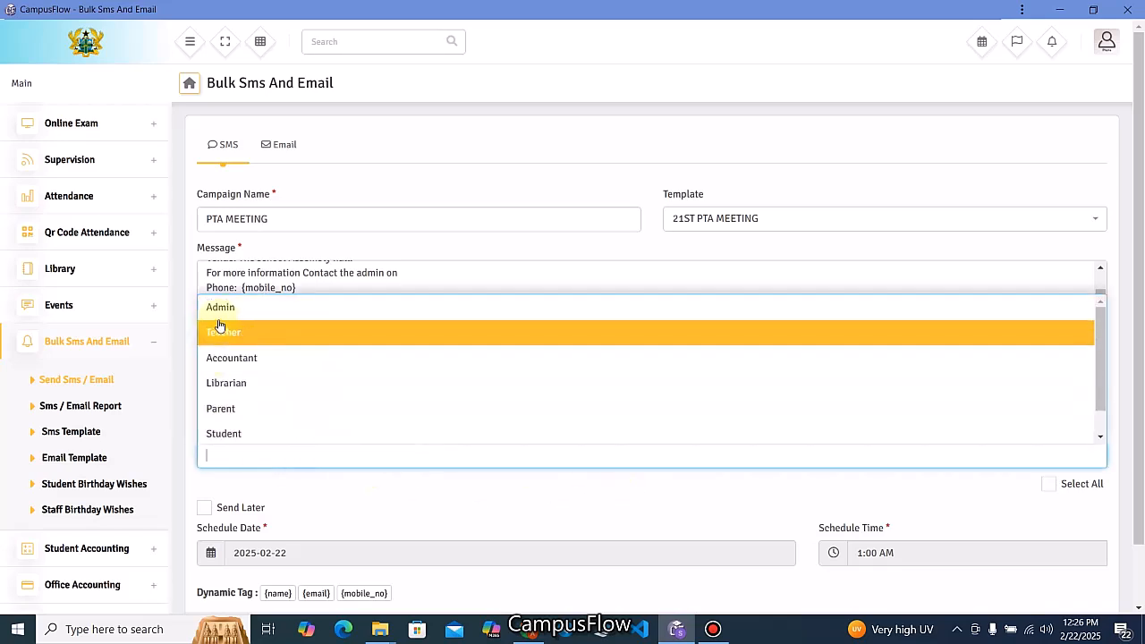
click(229, 412)
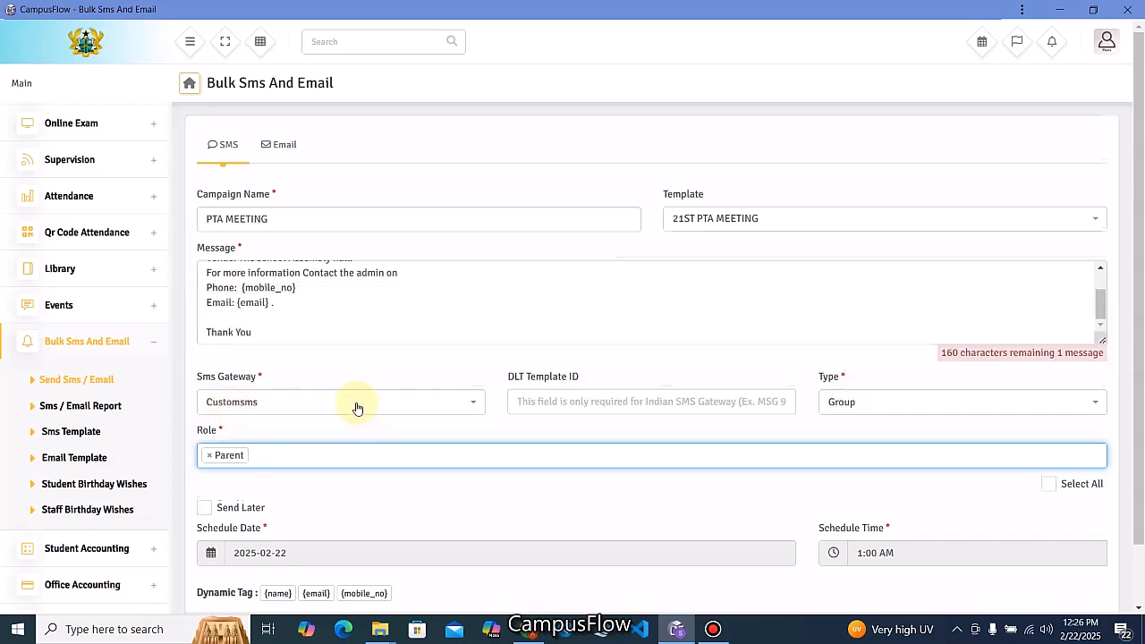
scroll(355, 403, down, 1)
click(273, 385)
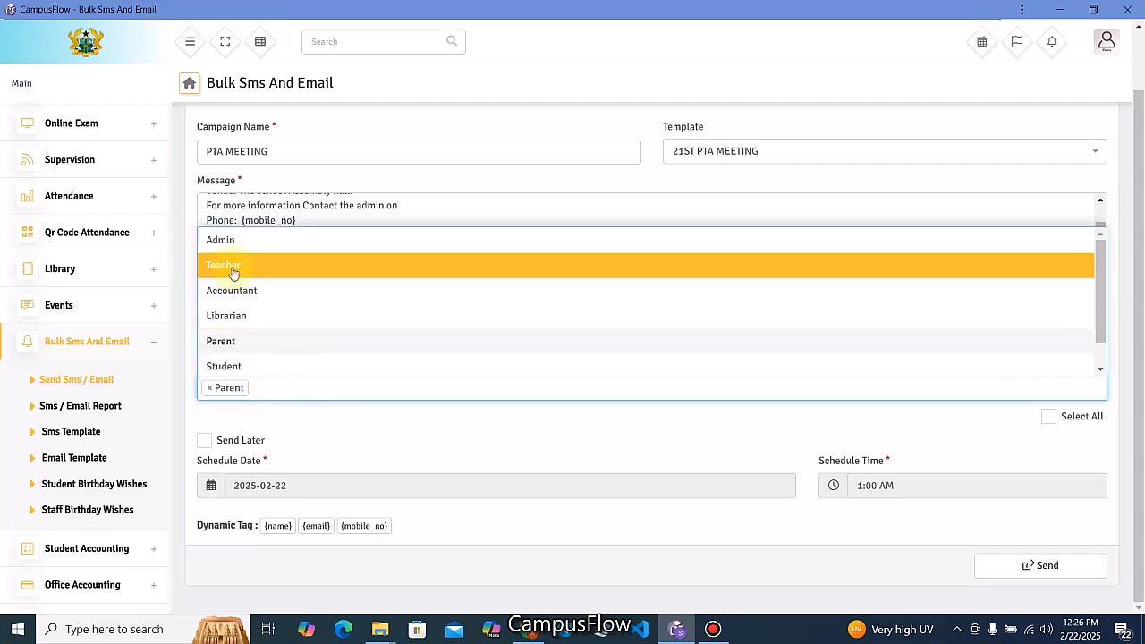
click(263, 385)
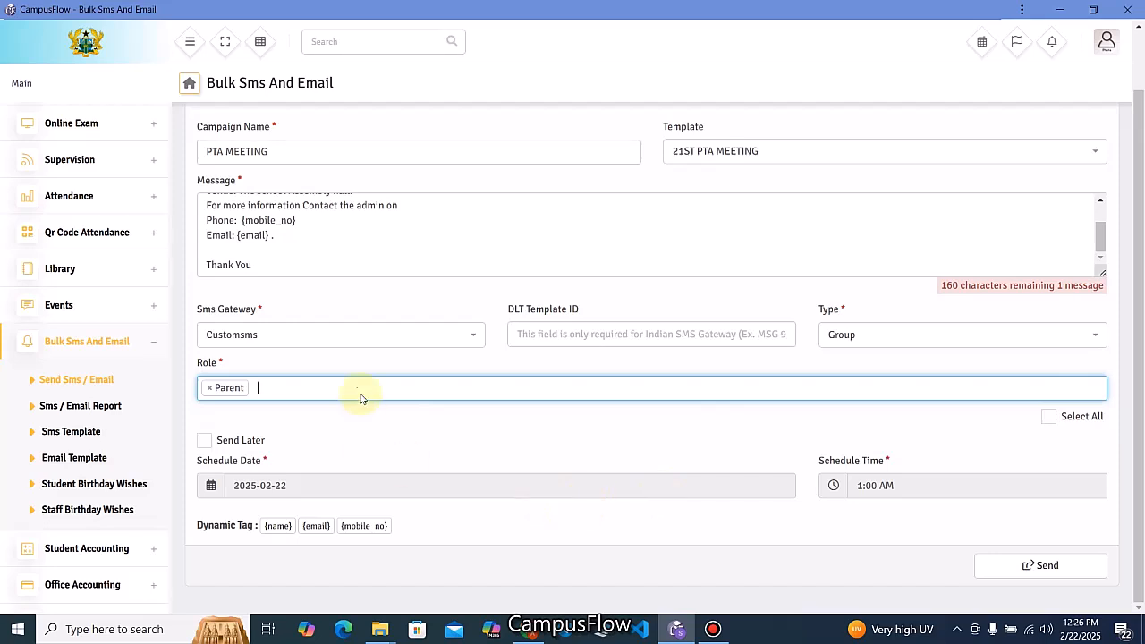
scroll(366, 333, up, 1)
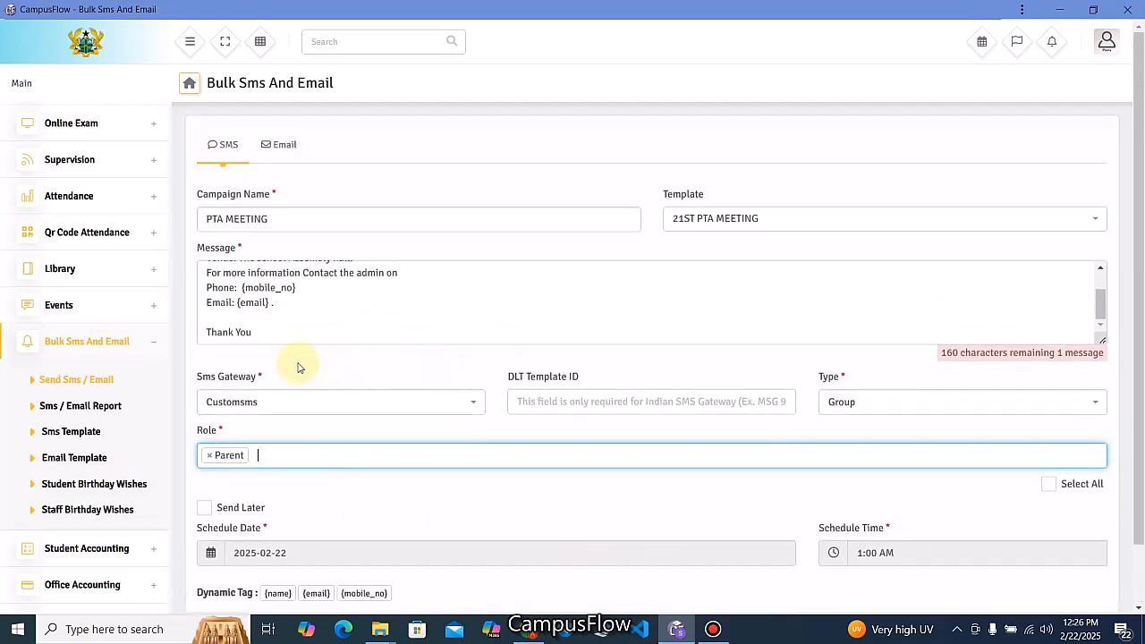
Step: Send the PTA meeting SMS to the parents and dismiss the notification
scroll(651, 340, down, 1)
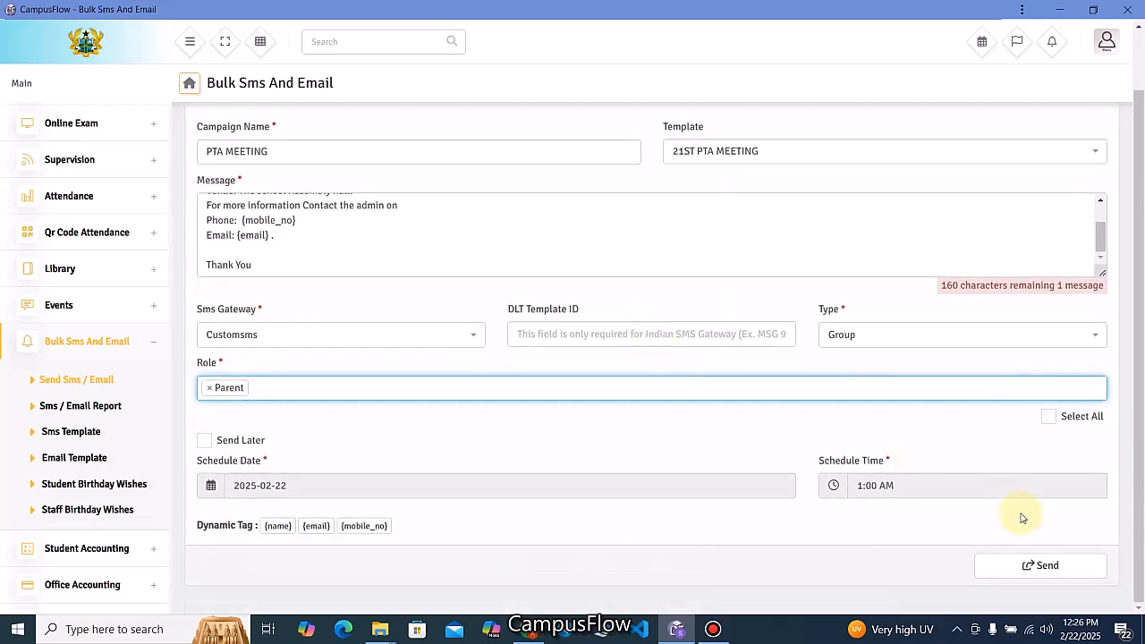
click(1020, 564)
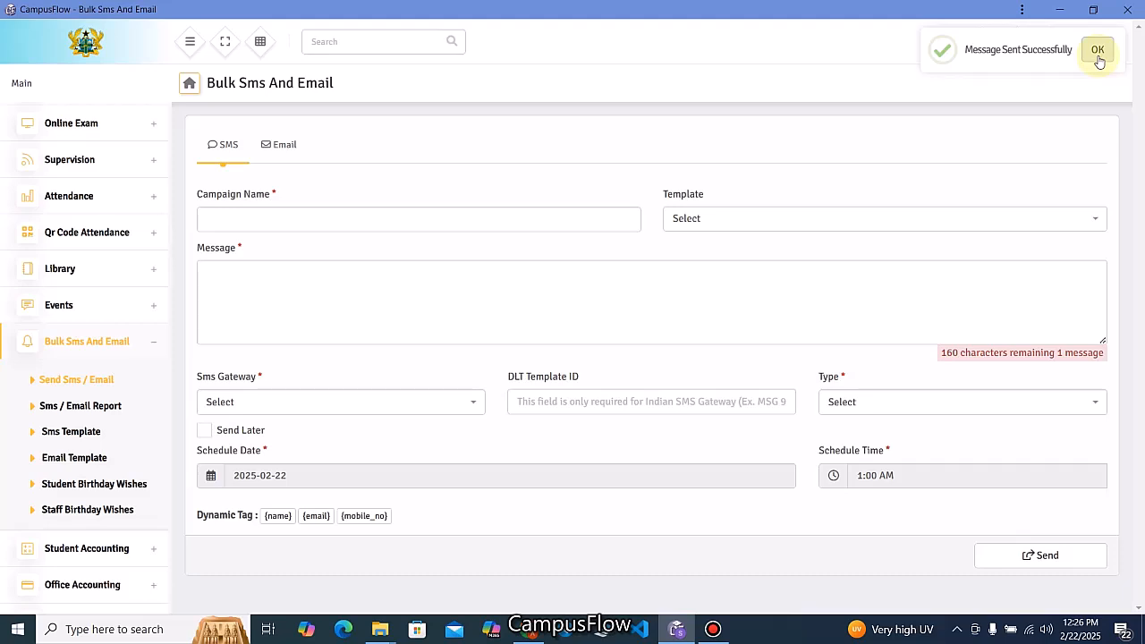
click(1098, 51)
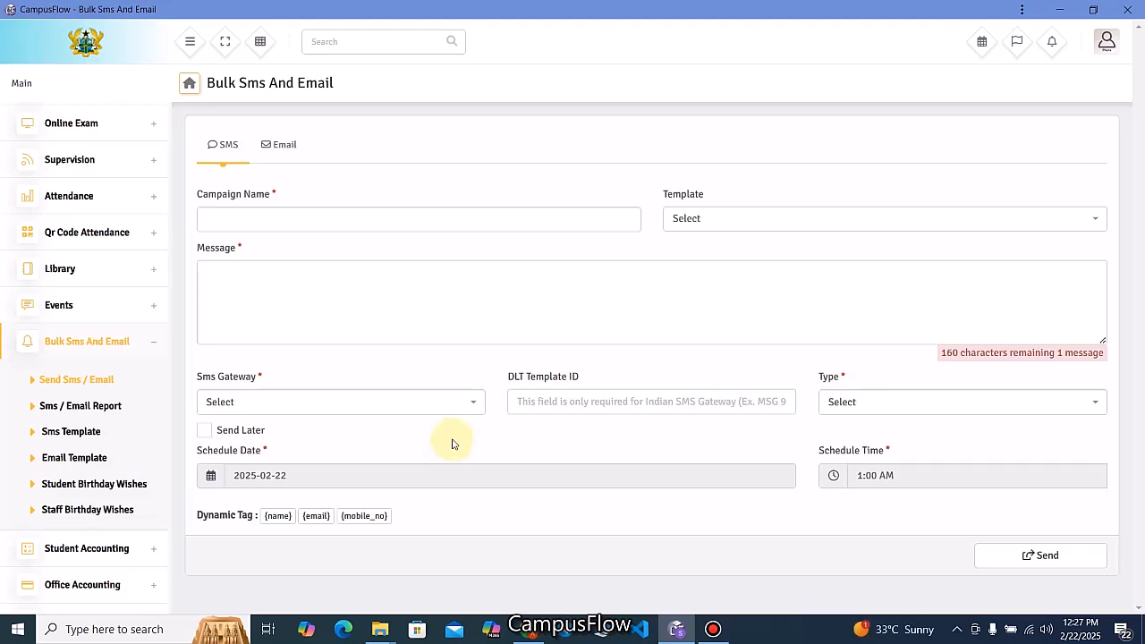
Step: Start a new bulk email with the campaign name "PTA MEETING" and load the "21ST PTA MEETING" template as its message
click(75, 382)
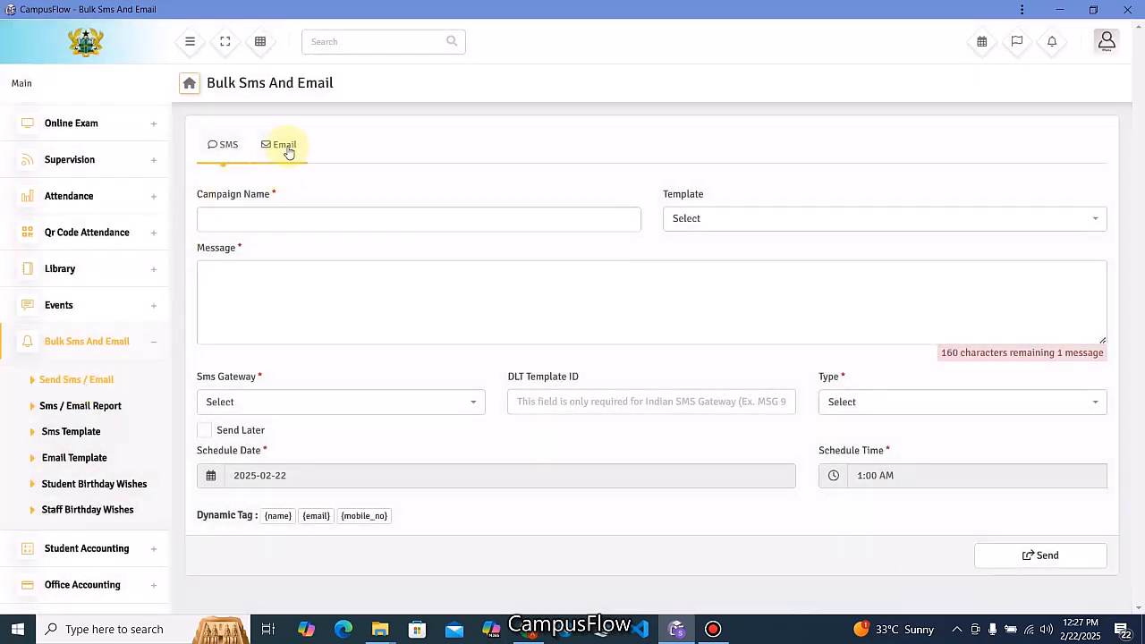
click(287, 148)
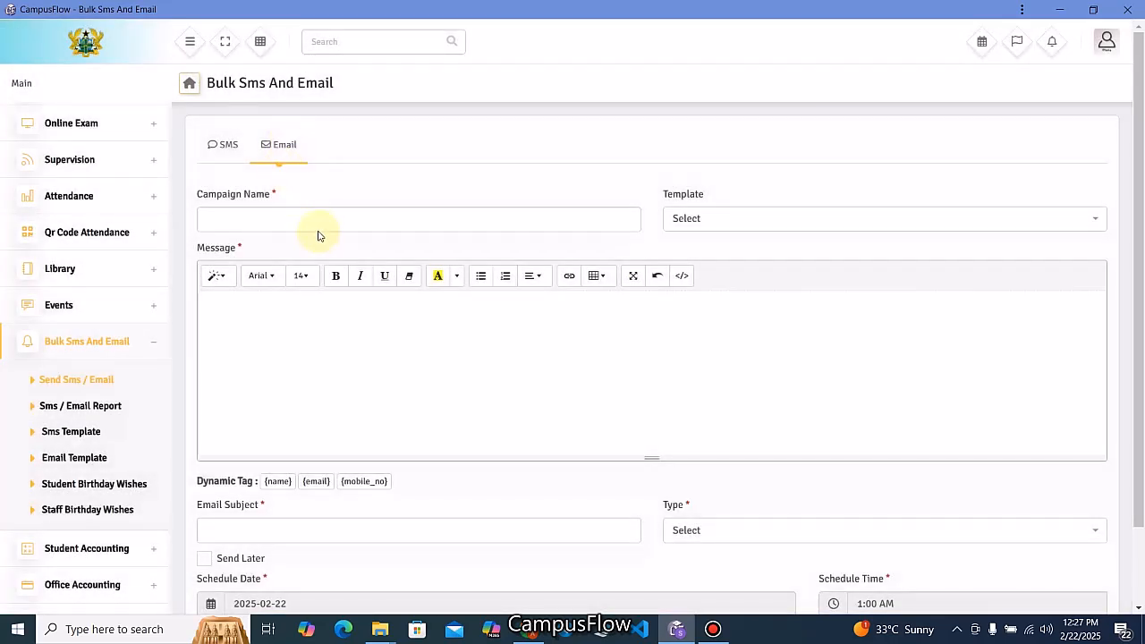
click(322, 222)
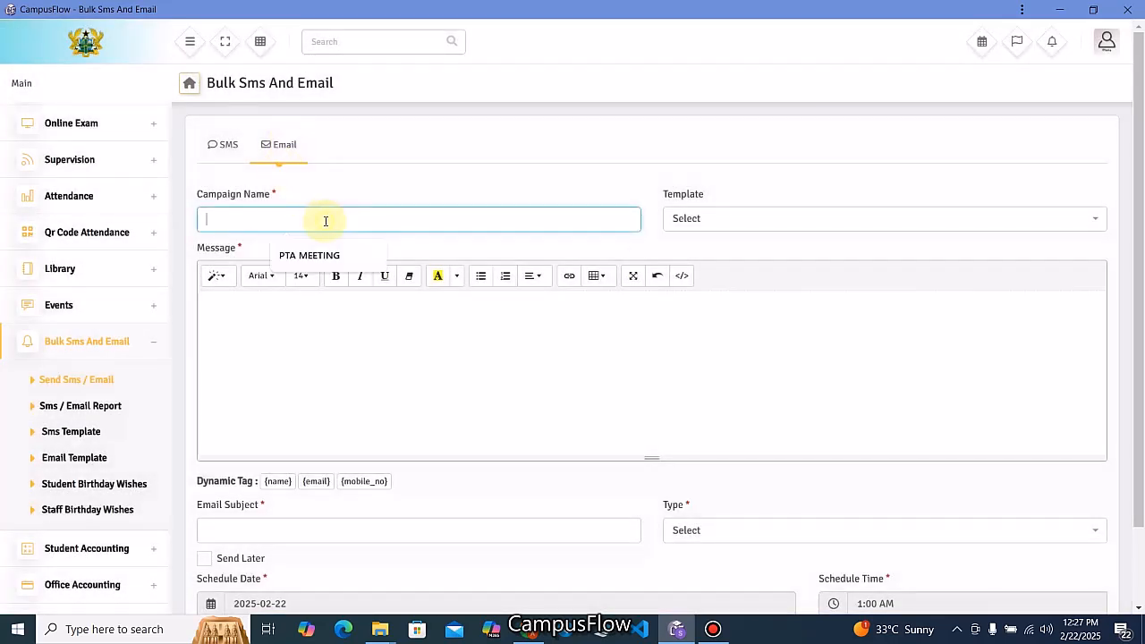
click(308, 257)
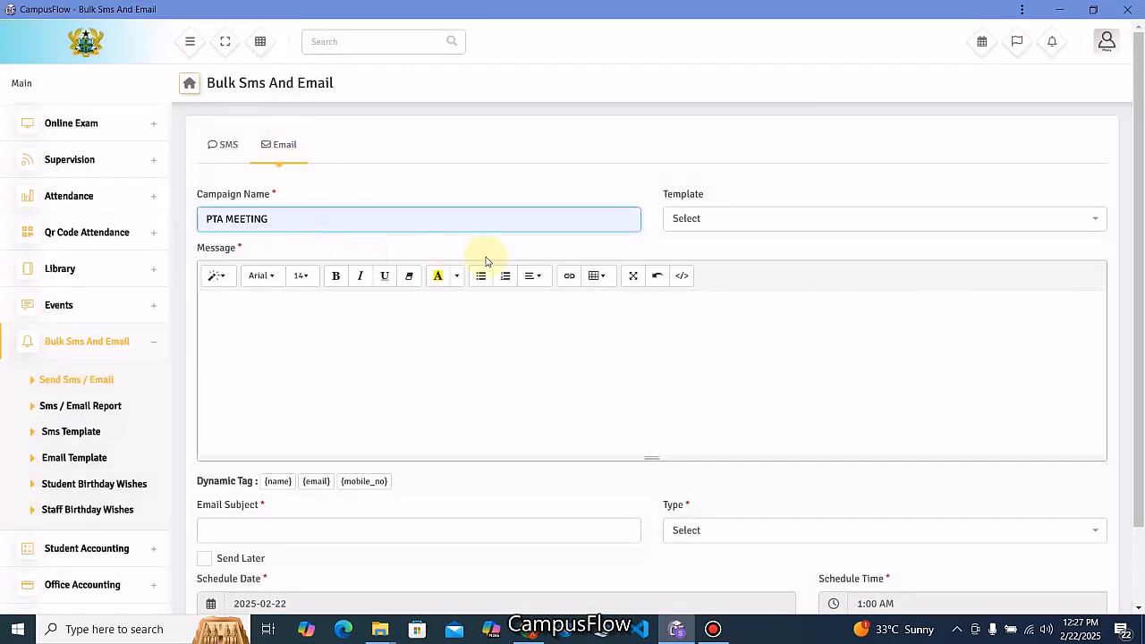
click(691, 223)
click(707, 269)
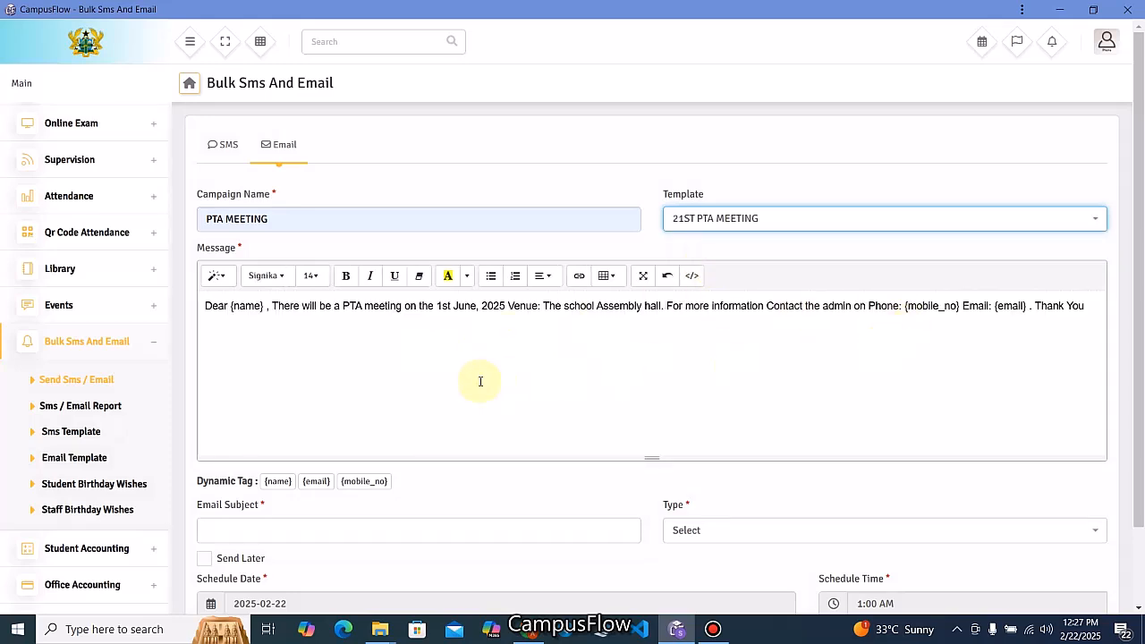
Step: Give the email the subject "PTA MEETING", address it to the Group type with the Parent role and send it
scroll(481, 381, down, 2)
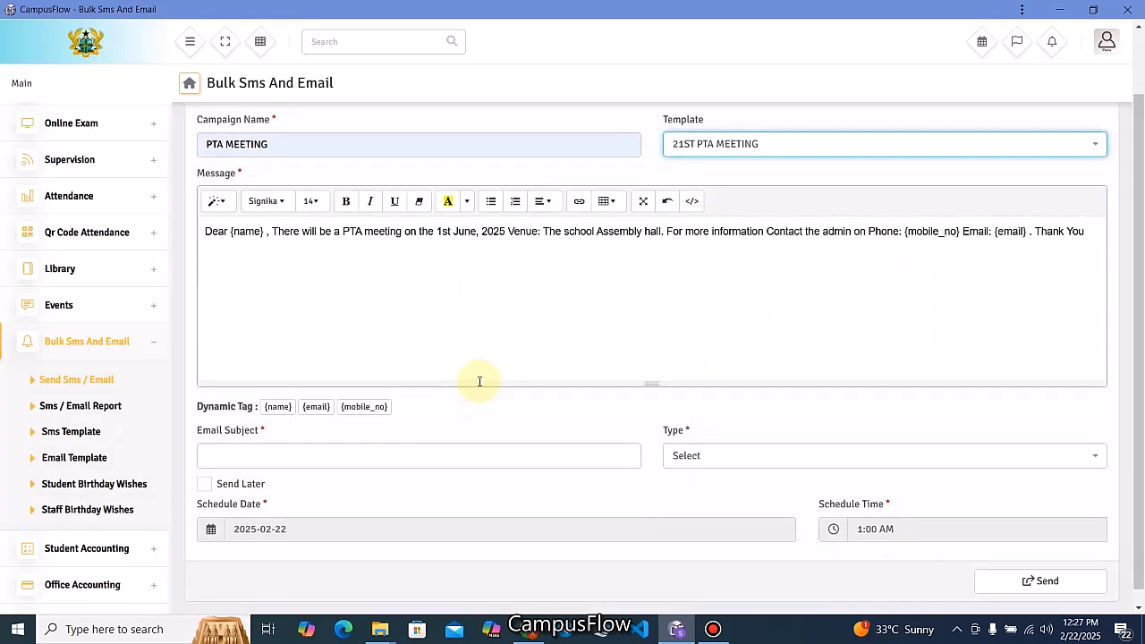
click(273, 454)
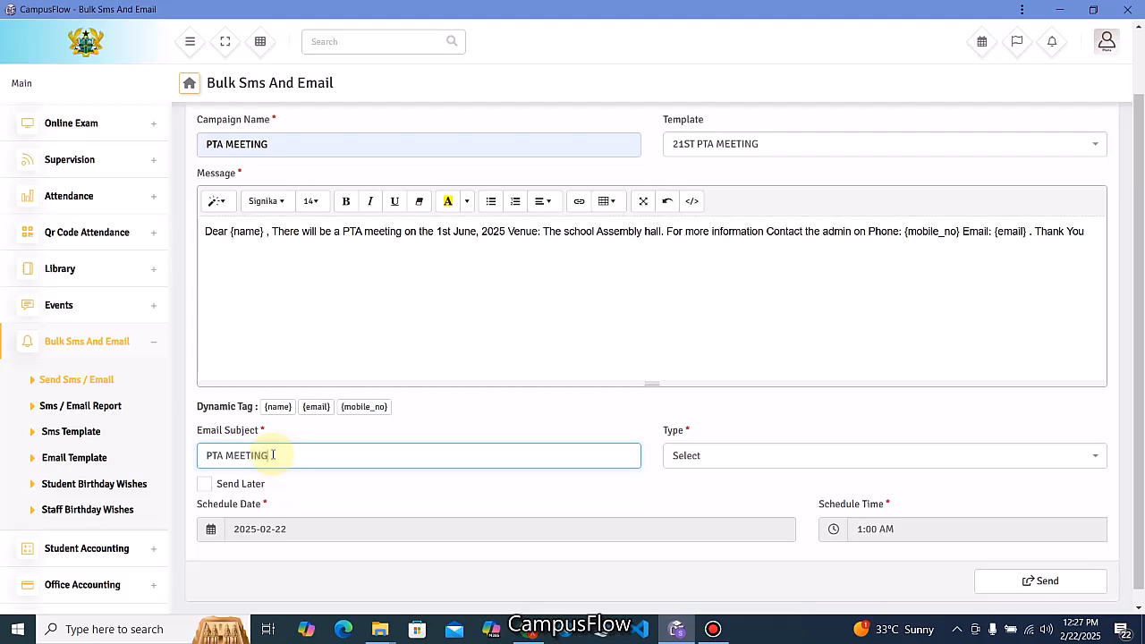
click(706, 458)
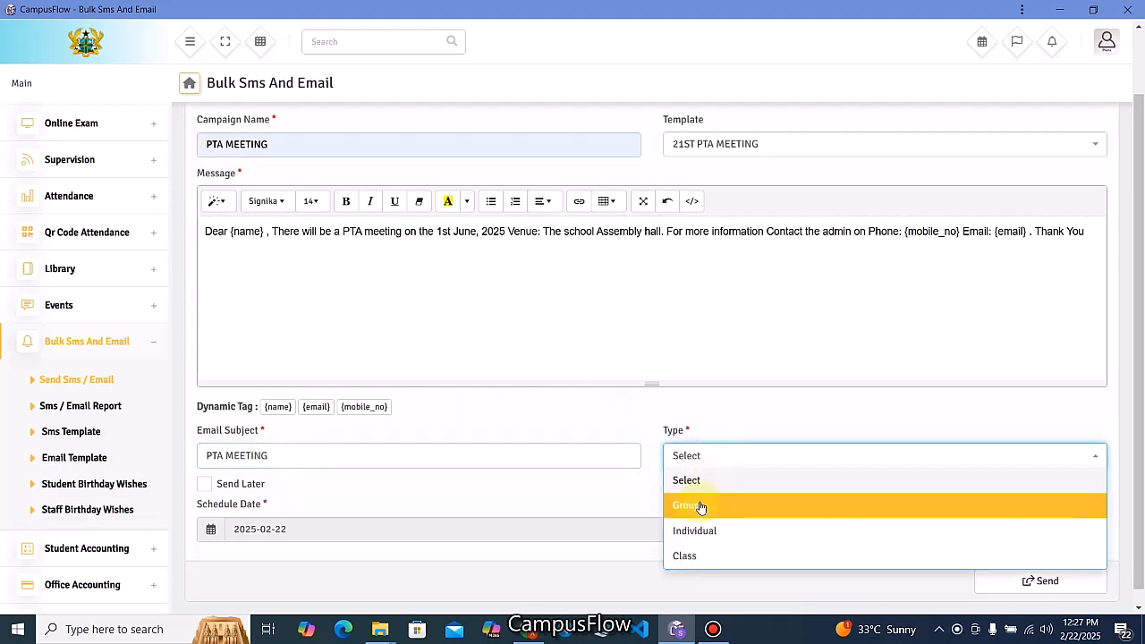
click(703, 504)
click(253, 506)
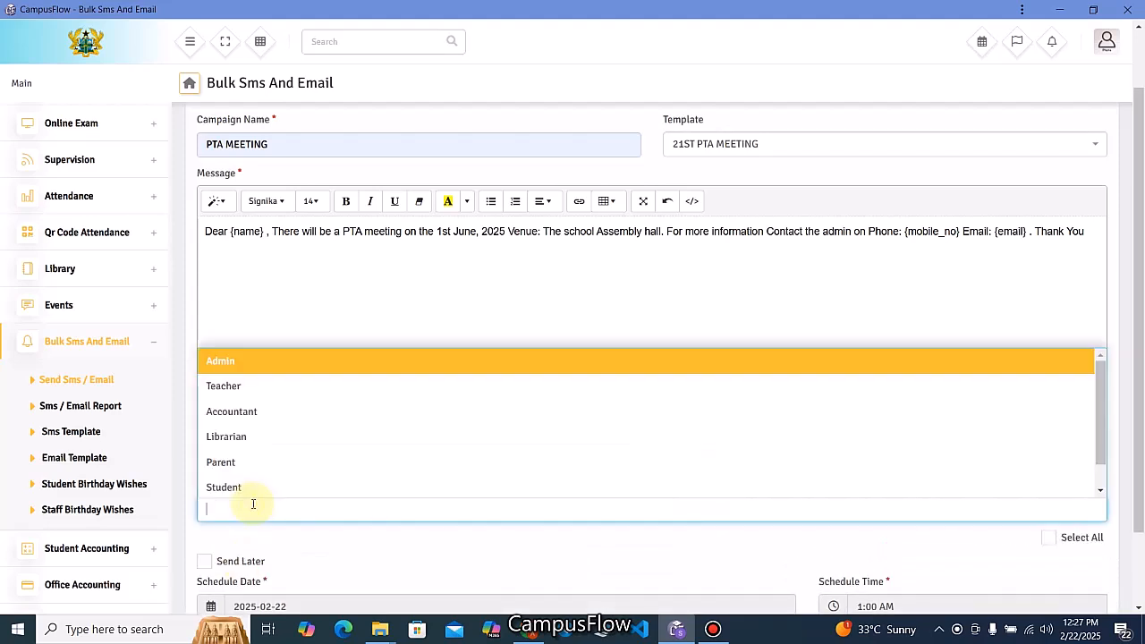
click(237, 466)
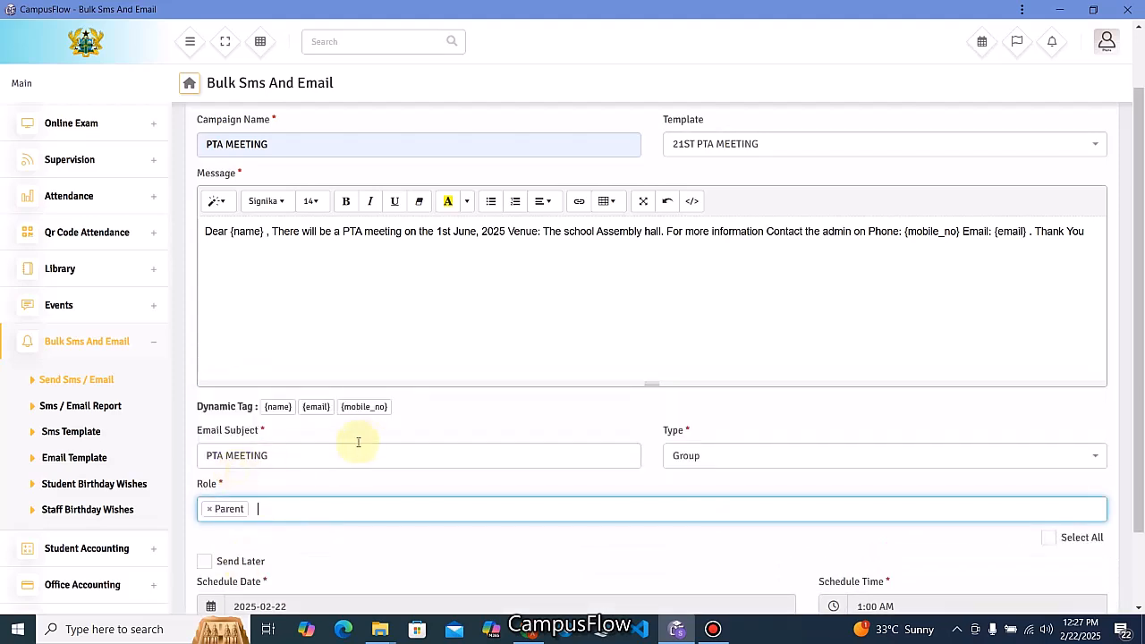
scroll(362, 443, down, 2)
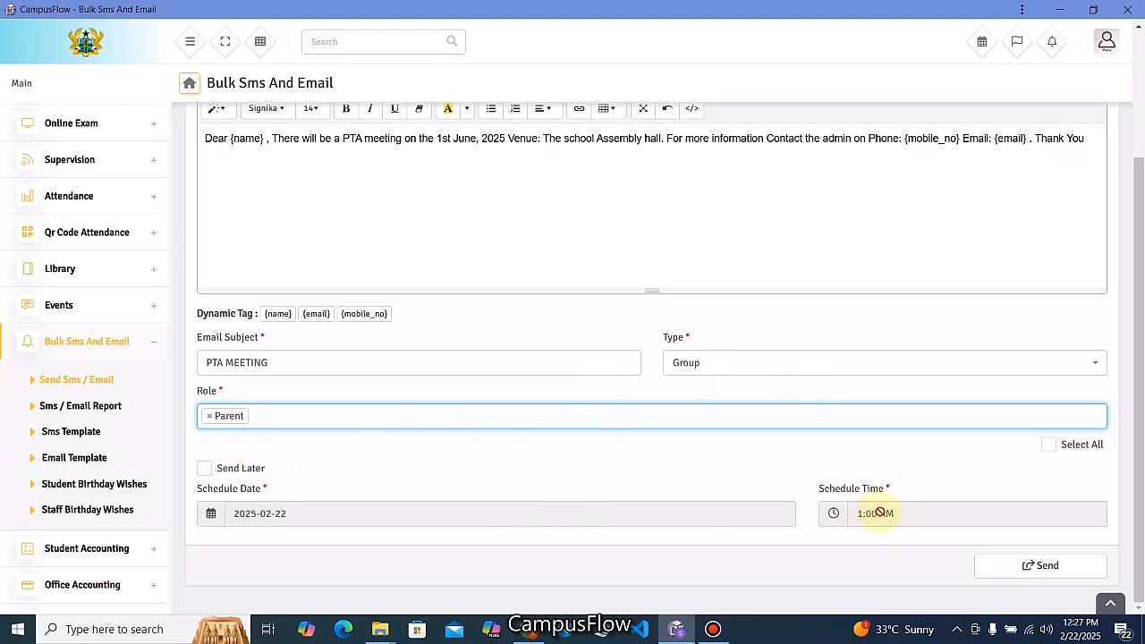
click(1011, 567)
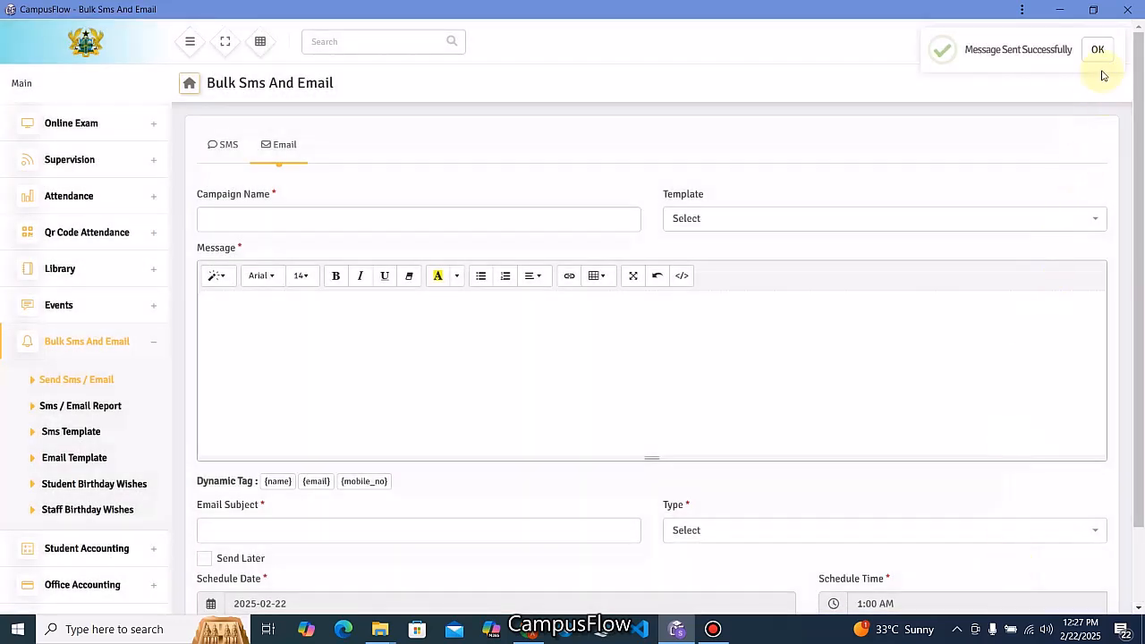
Step: Dismiss the sent-message notification, then log out of the admin account and return to the login page
click(1093, 54)
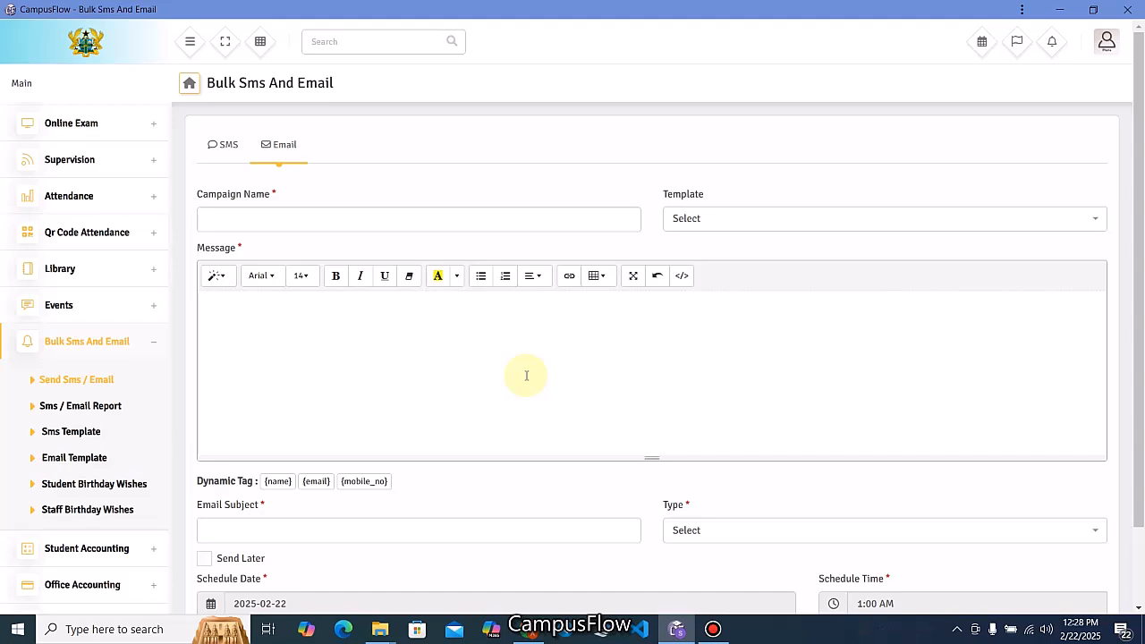
click(1106, 42)
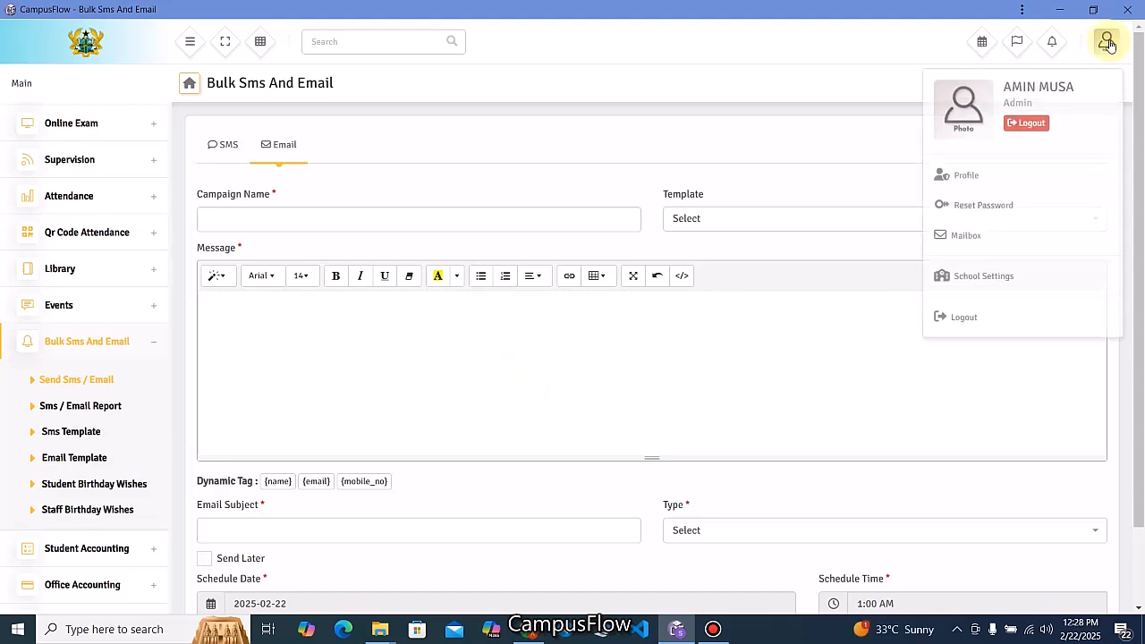
click(1034, 123)
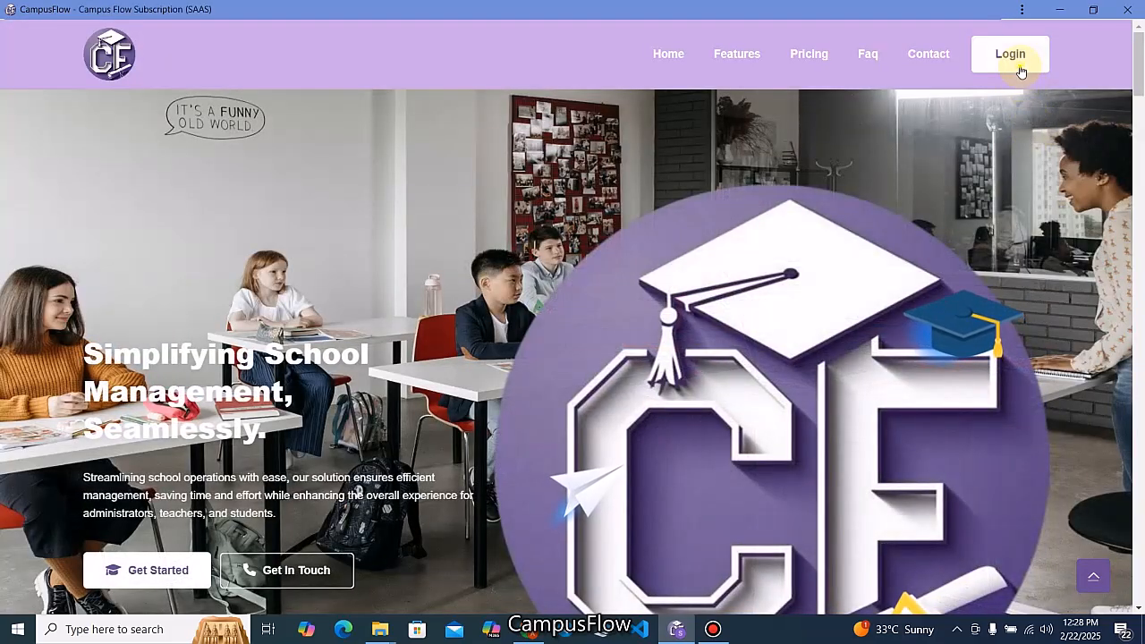
click(1015, 52)
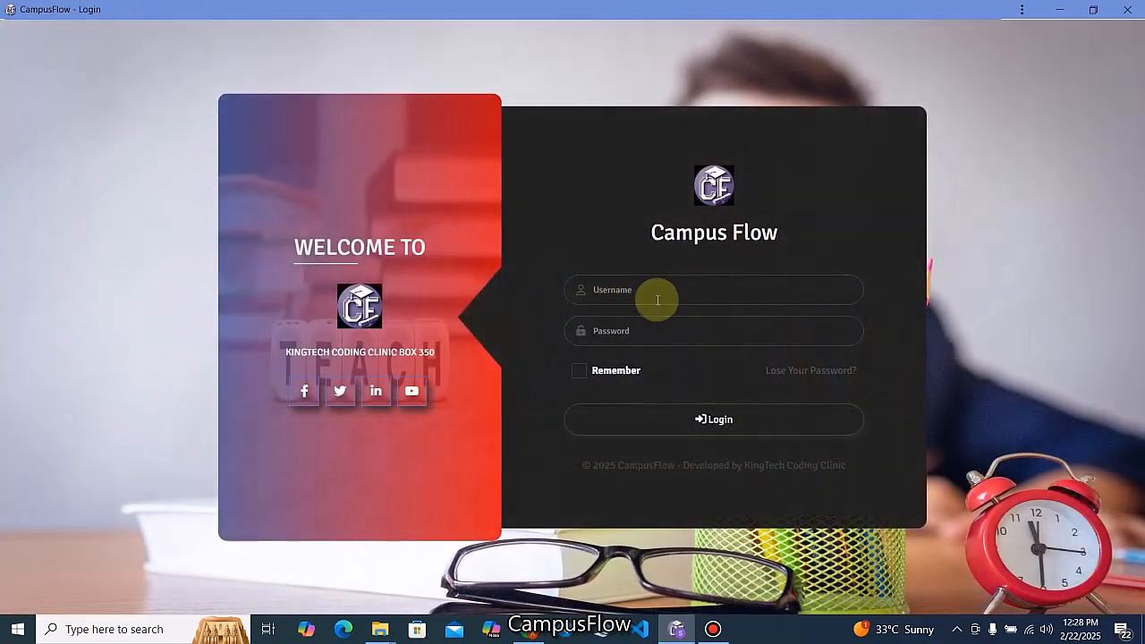
Step: Log in to the teacher account with its username and password
click(657, 299)
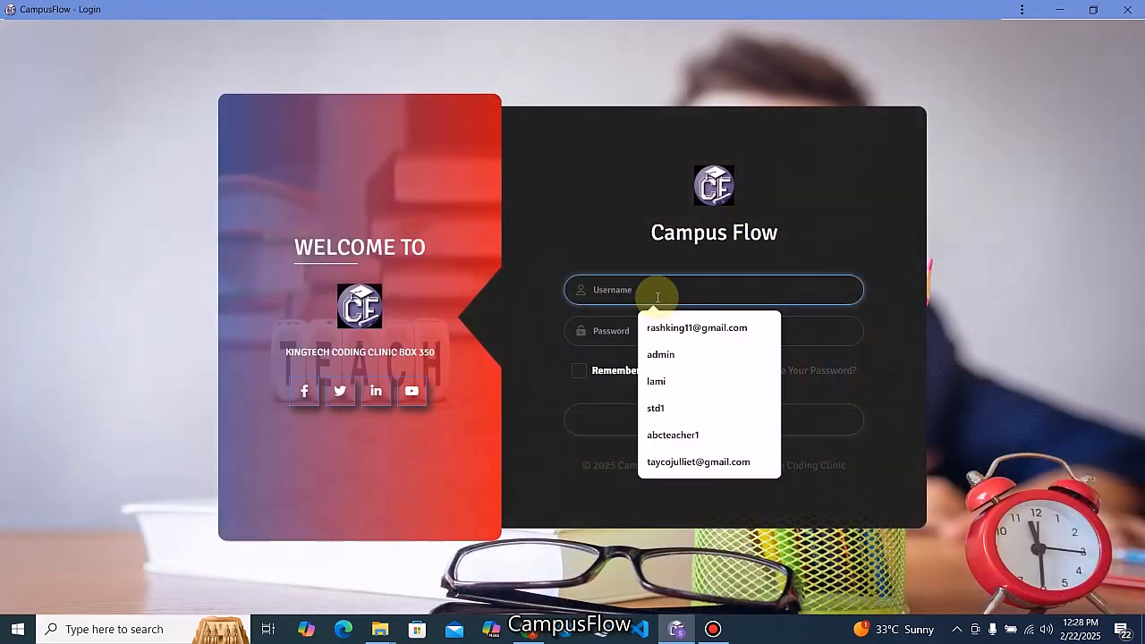
text(abcteacher1)
click(671, 327)
click(626, 336)
text(••••)
click(715, 426)
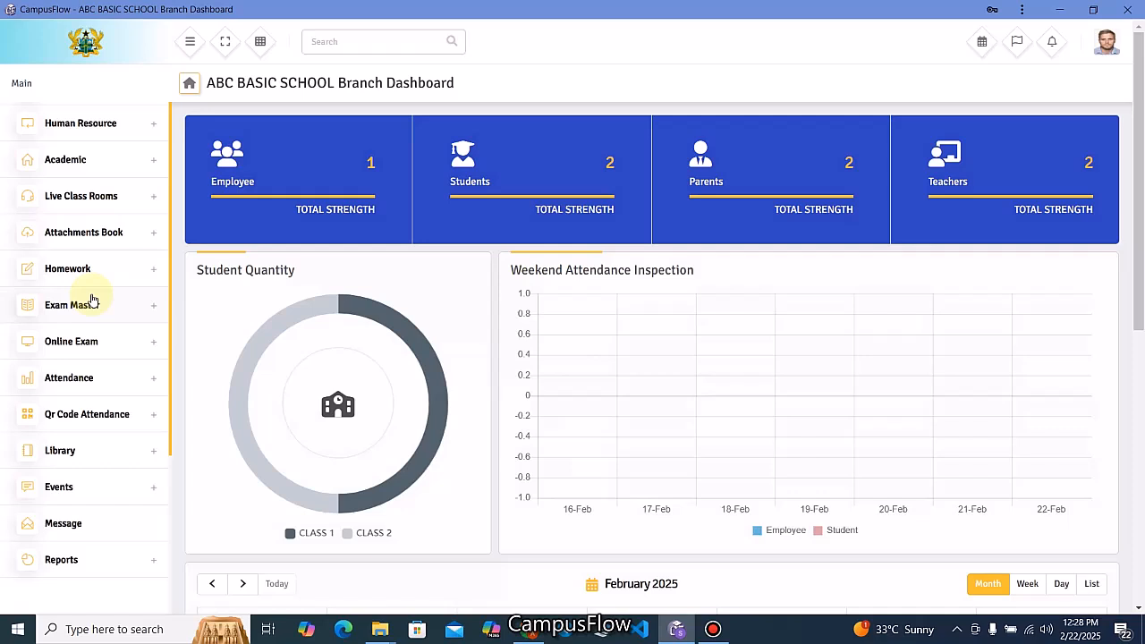
Step: Open student attendance and try to filter it for CLASS 1, section CLASS 1 A, on the preset date
click(153, 381)
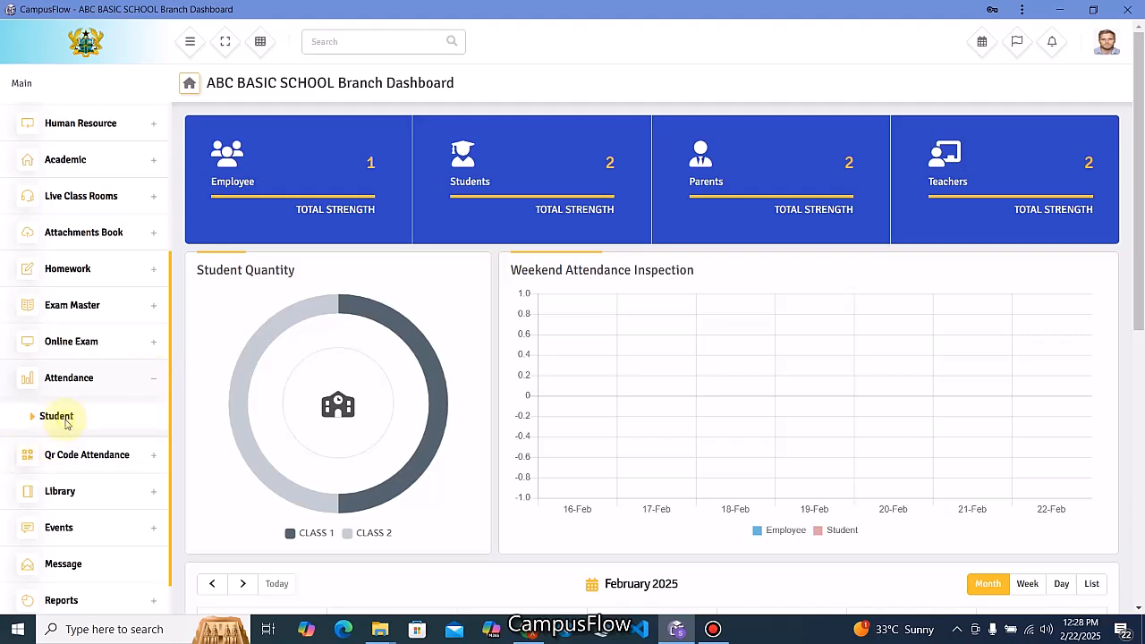
click(63, 418)
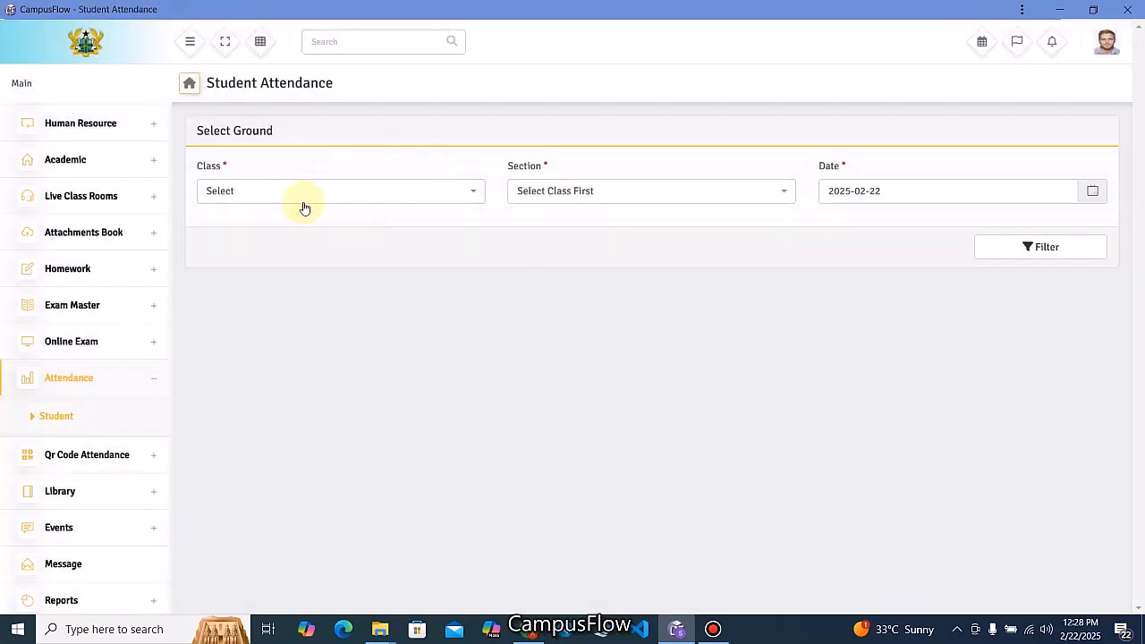
click(289, 203)
click(256, 246)
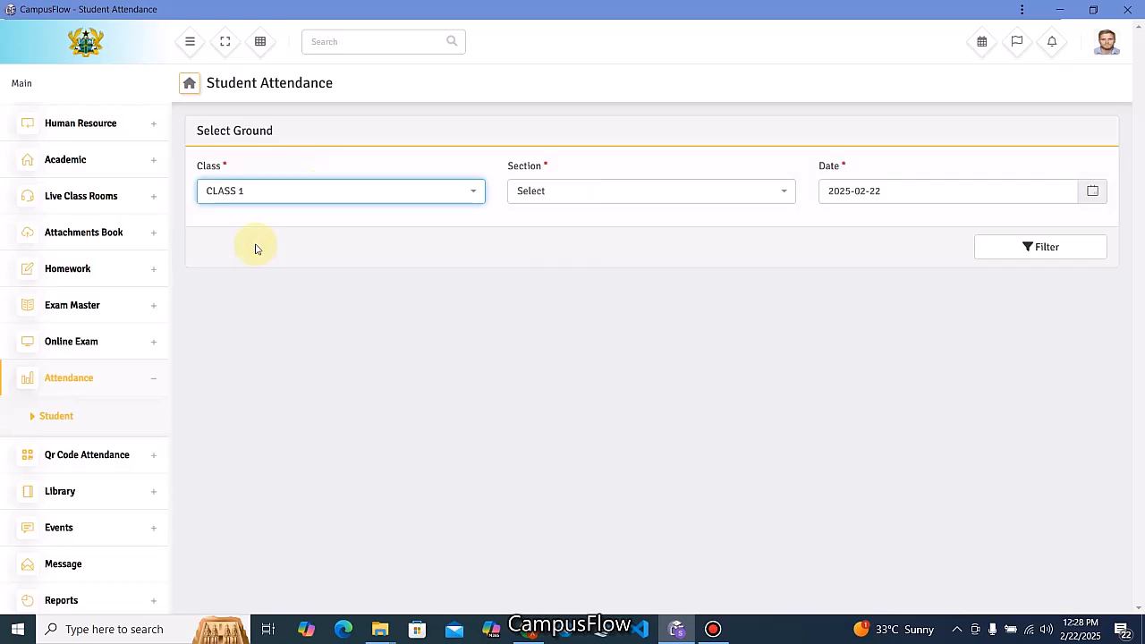
click(678, 188)
click(532, 251)
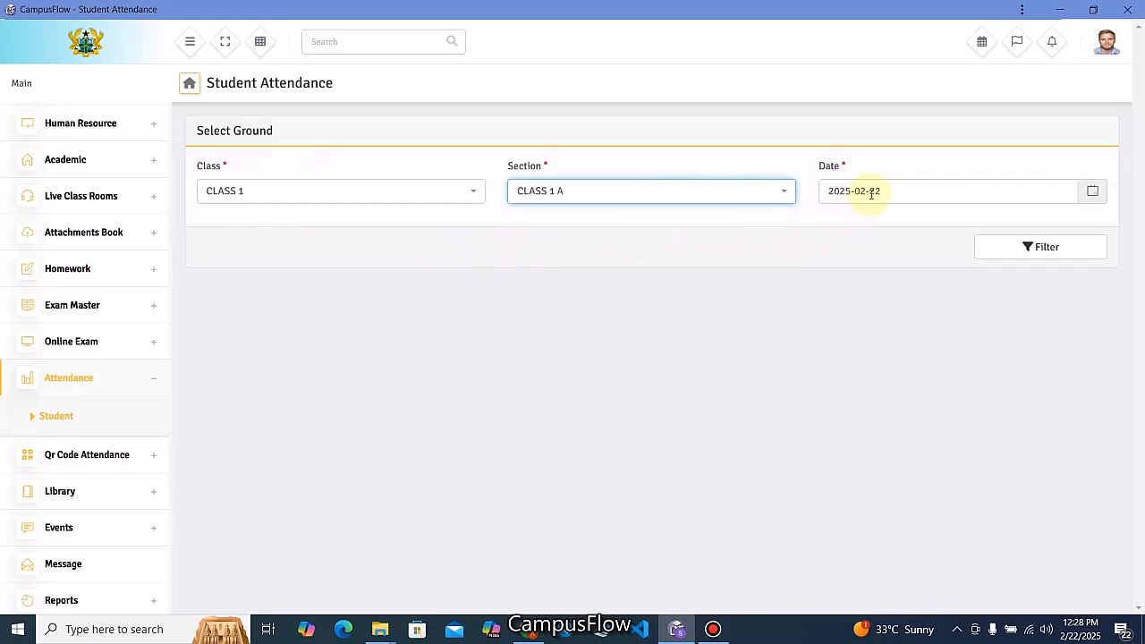
click(1046, 254)
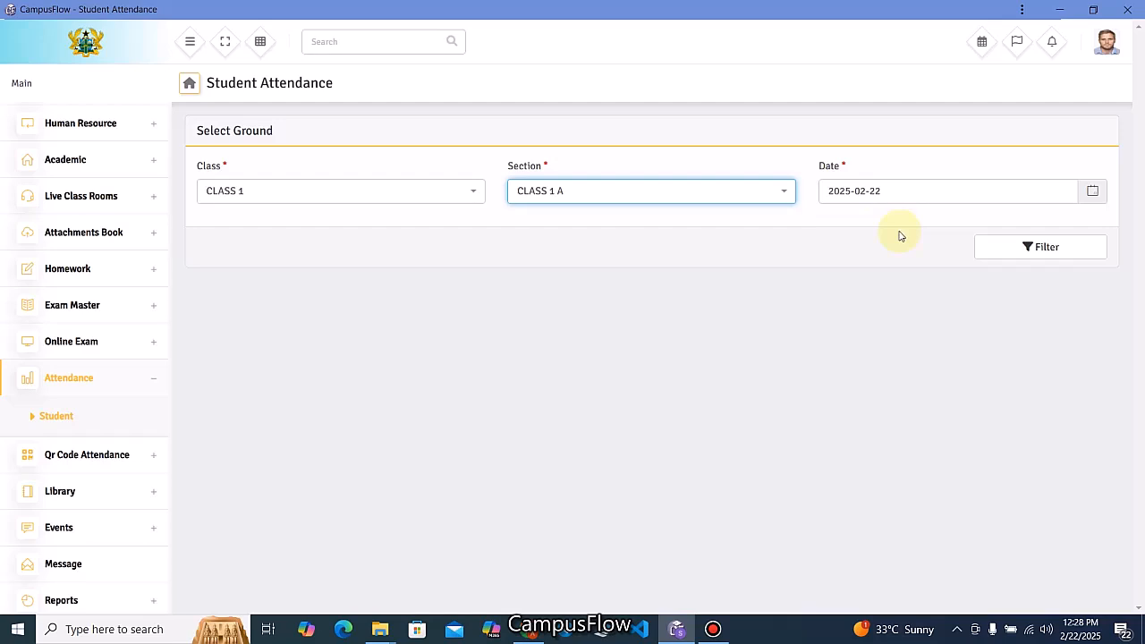
click(1025, 248)
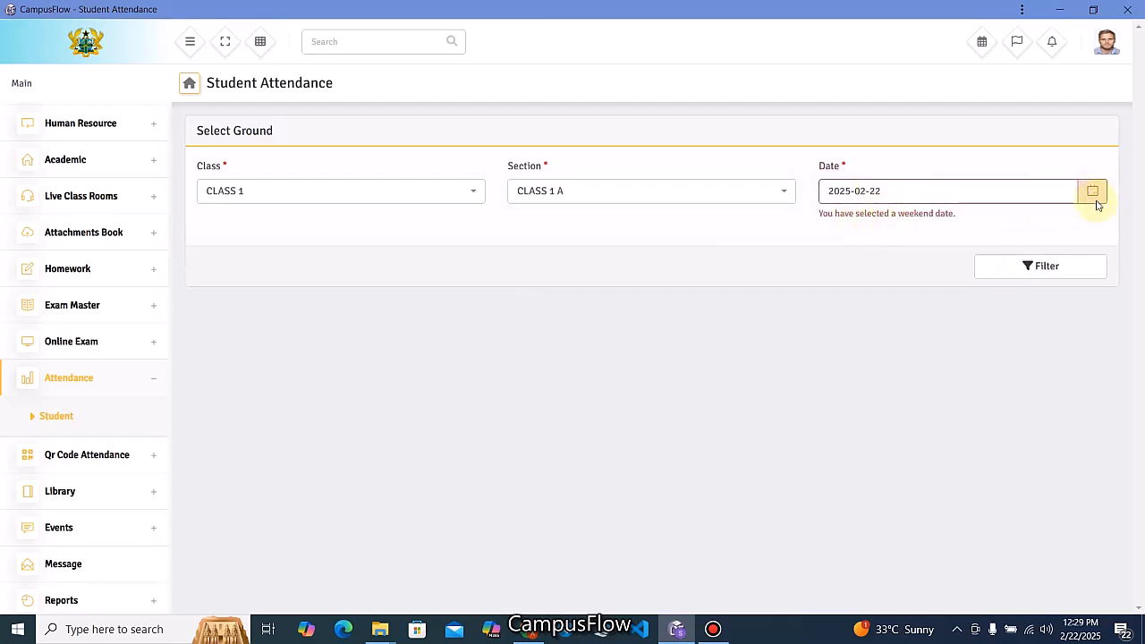
Step: Set the attendance date to 2025-02-21 and filter the student list for that date
click(987, 191)
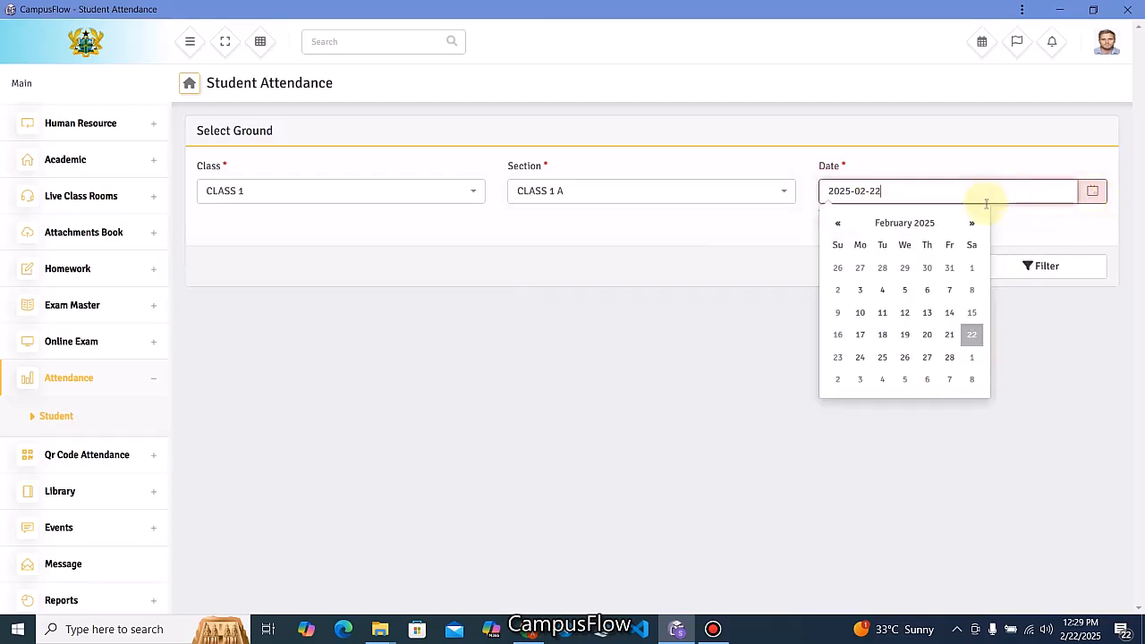
click(948, 333)
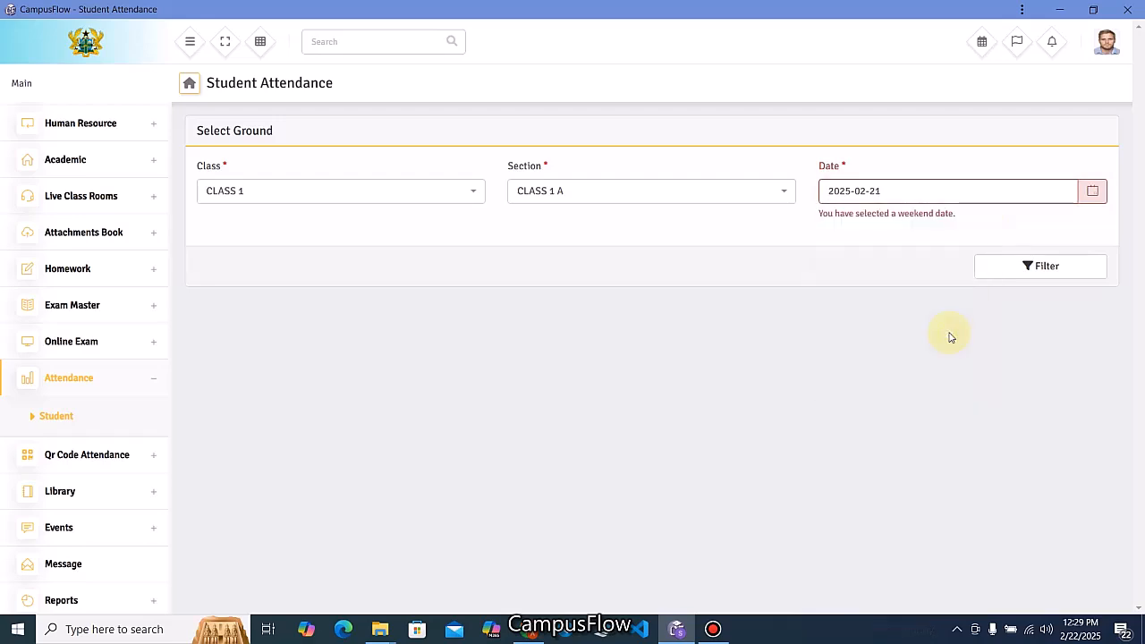
click(1025, 263)
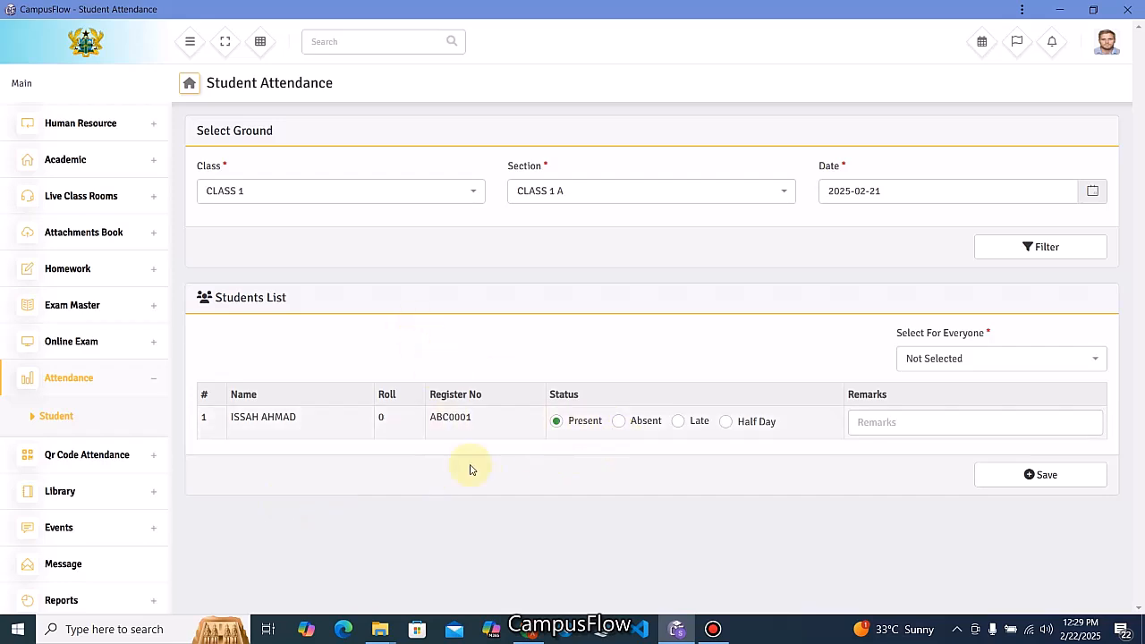
Step: Apply the Present status to everyone in the student list and place the cursor in the student's remarks
click(942, 366)
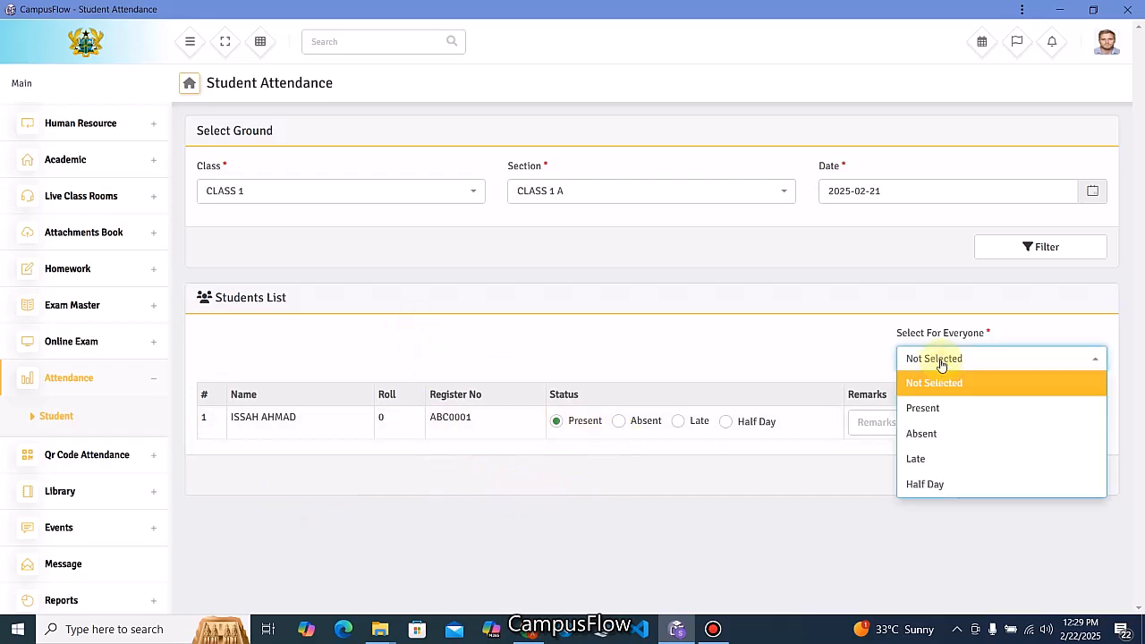
click(927, 405)
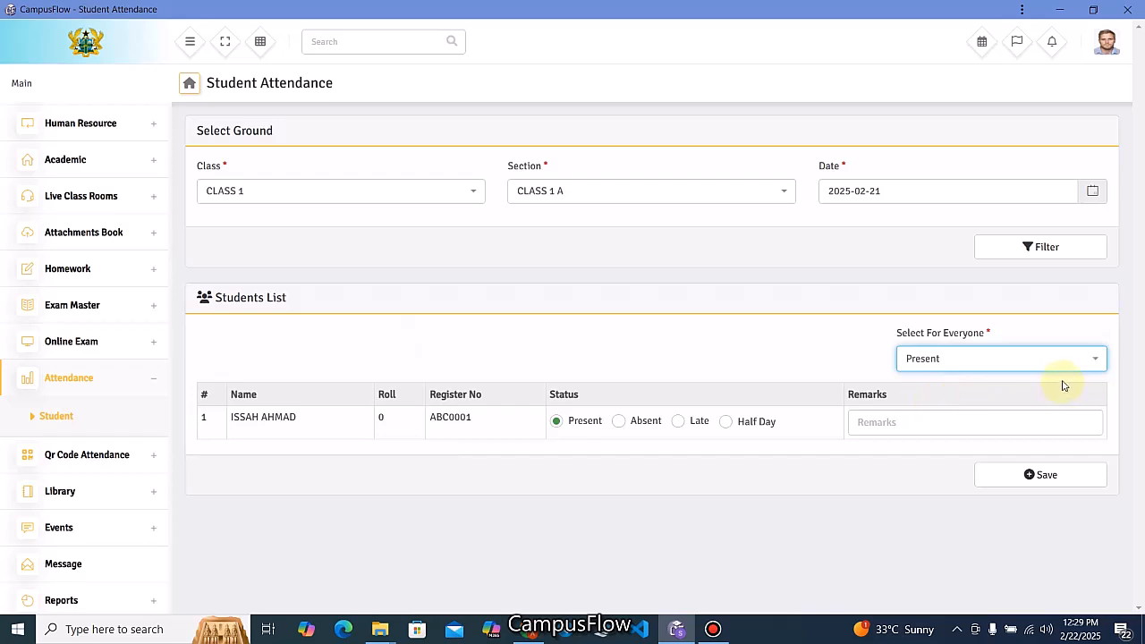
click(1041, 475)
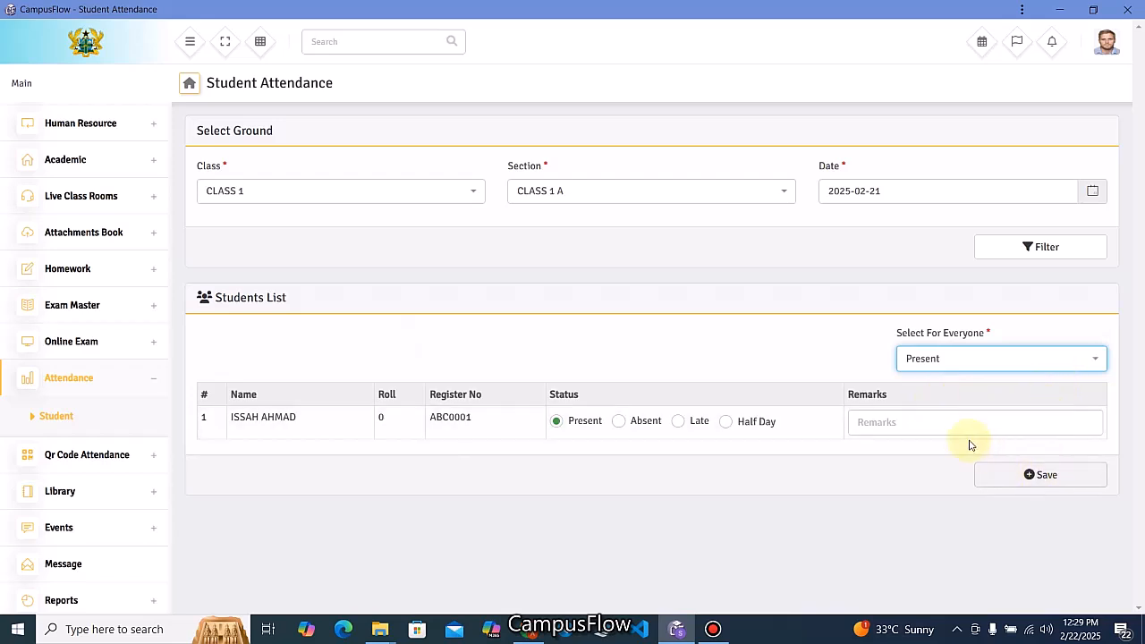
click(887, 427)
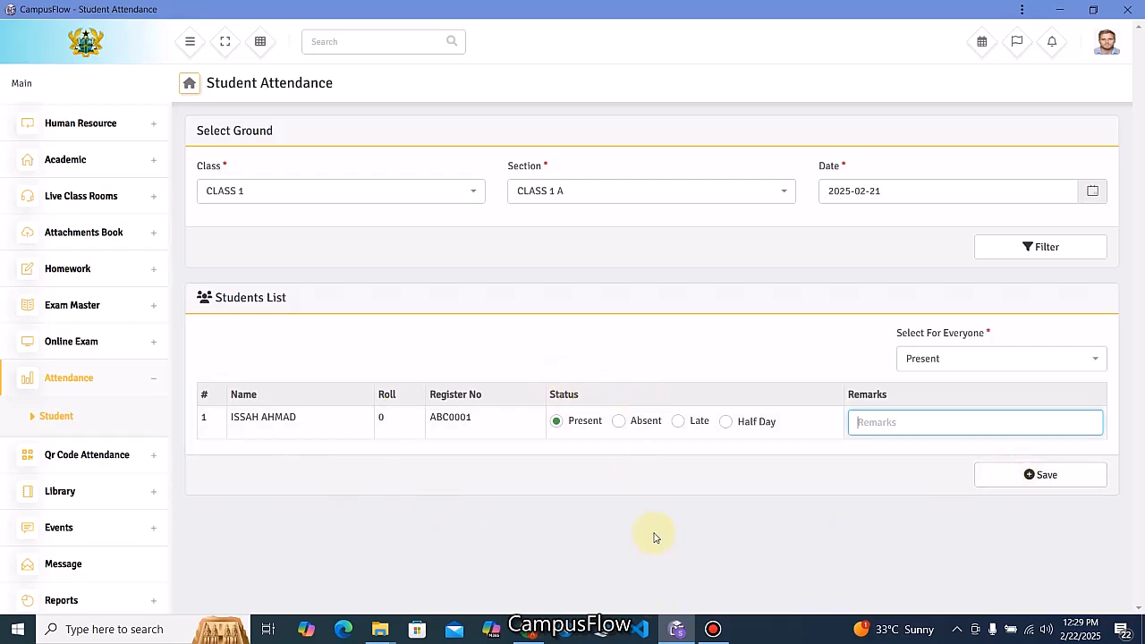
Step: Try the Absent and Late statuses for the listed student, settle on Half Day and save the attendance
click(618, 422)
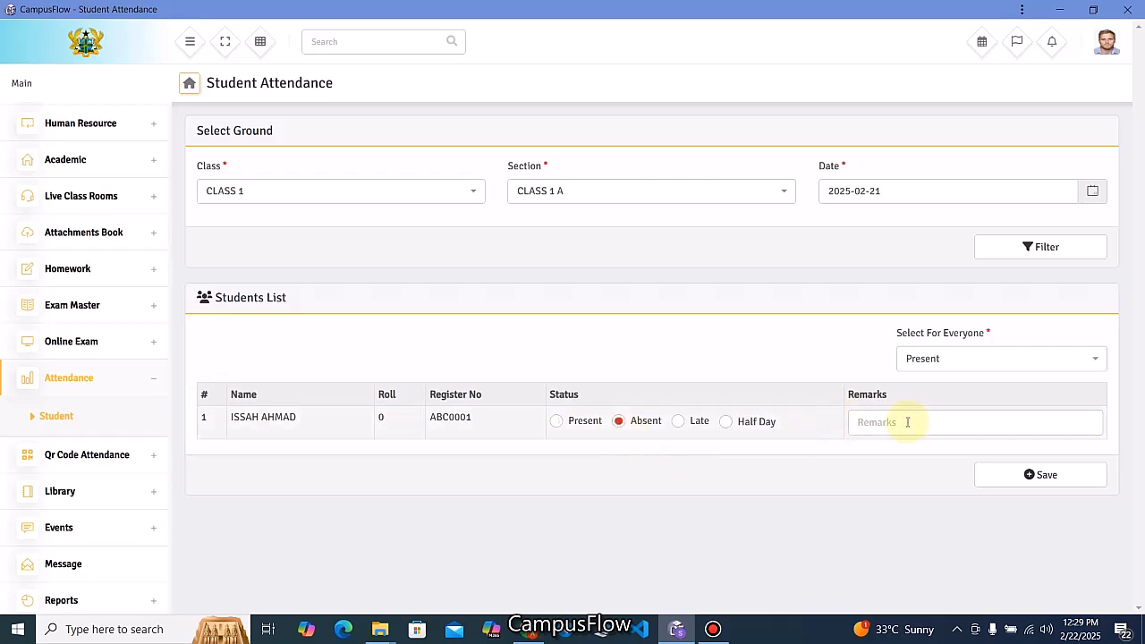
click(680, 424)
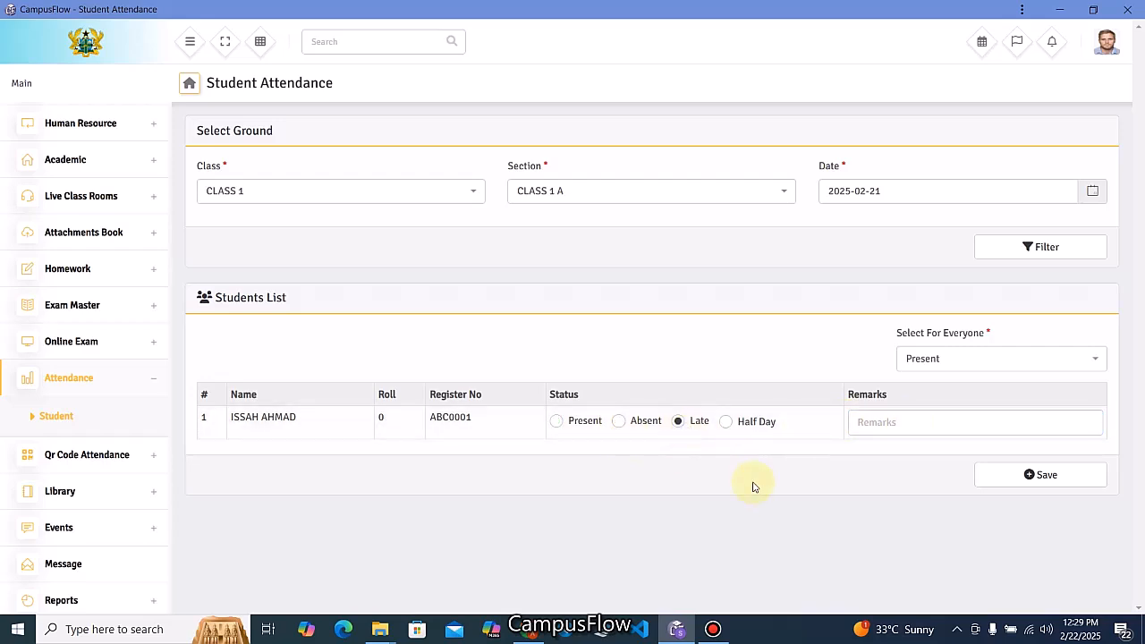
click(726, 424)
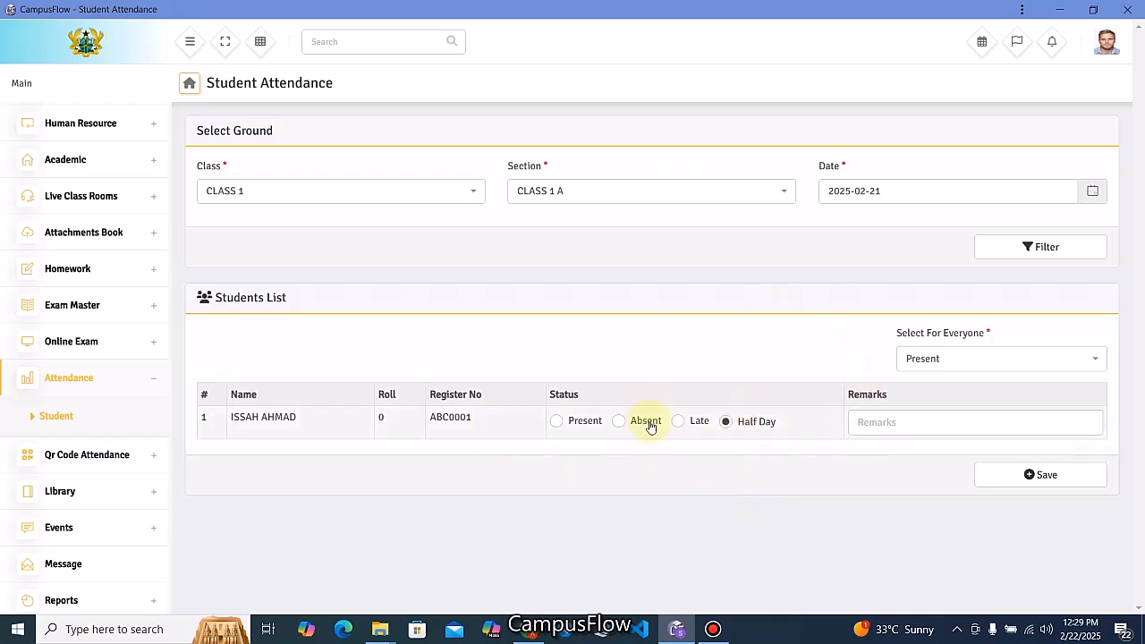
click(1029, 480)
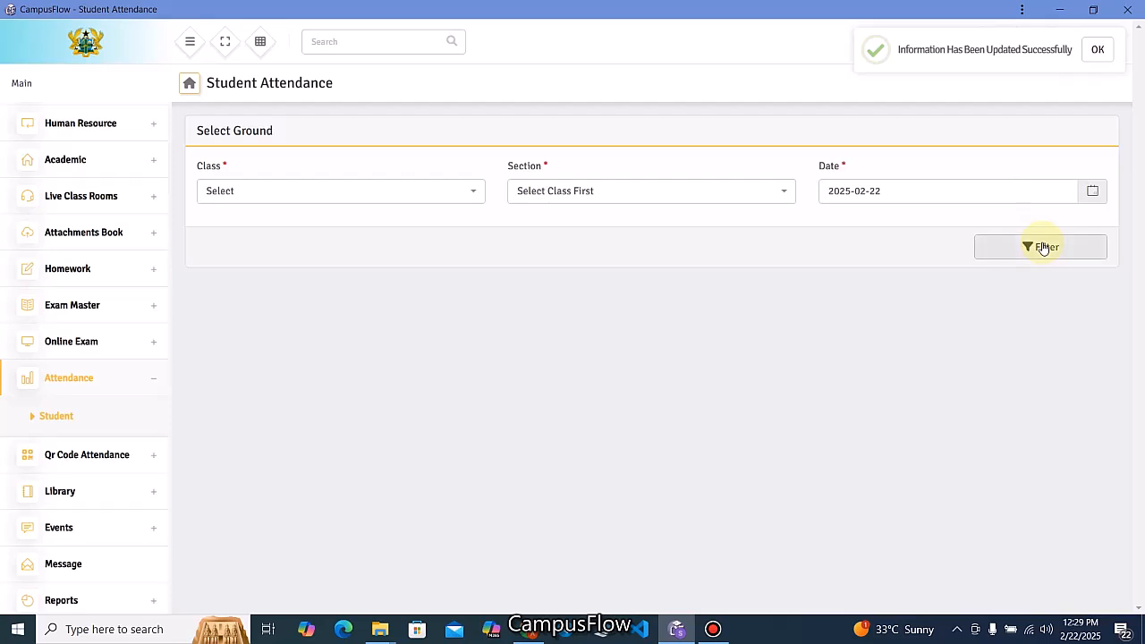
click(1097, 48)
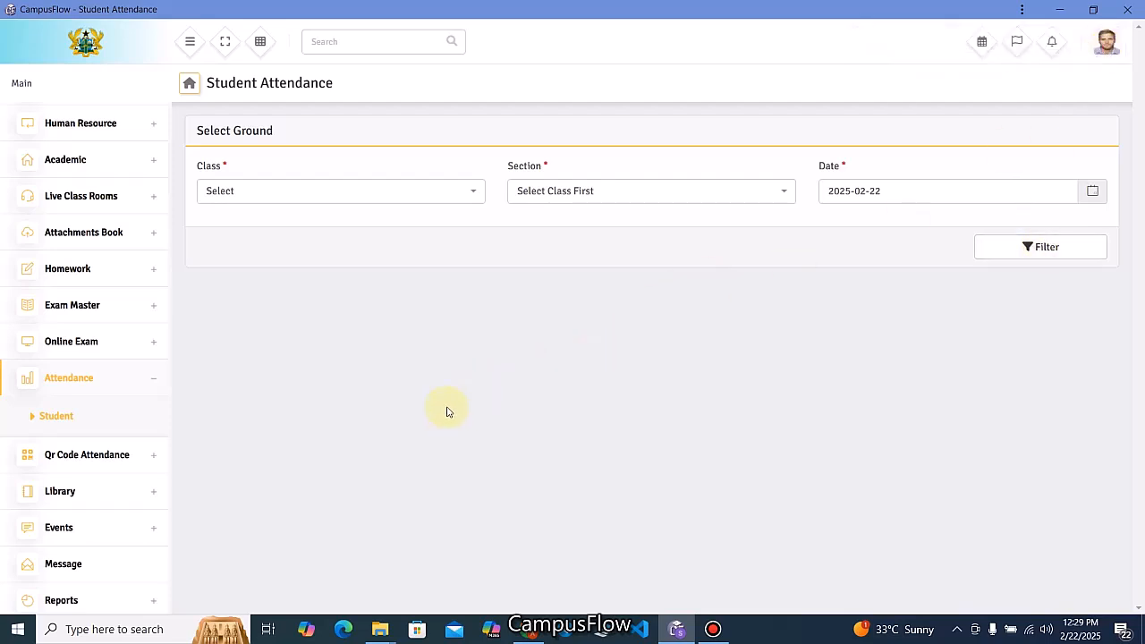
Step: Open the QR code attendance scanner, dismiss the table warning and switch scanning to Out Time
click(151, 458)
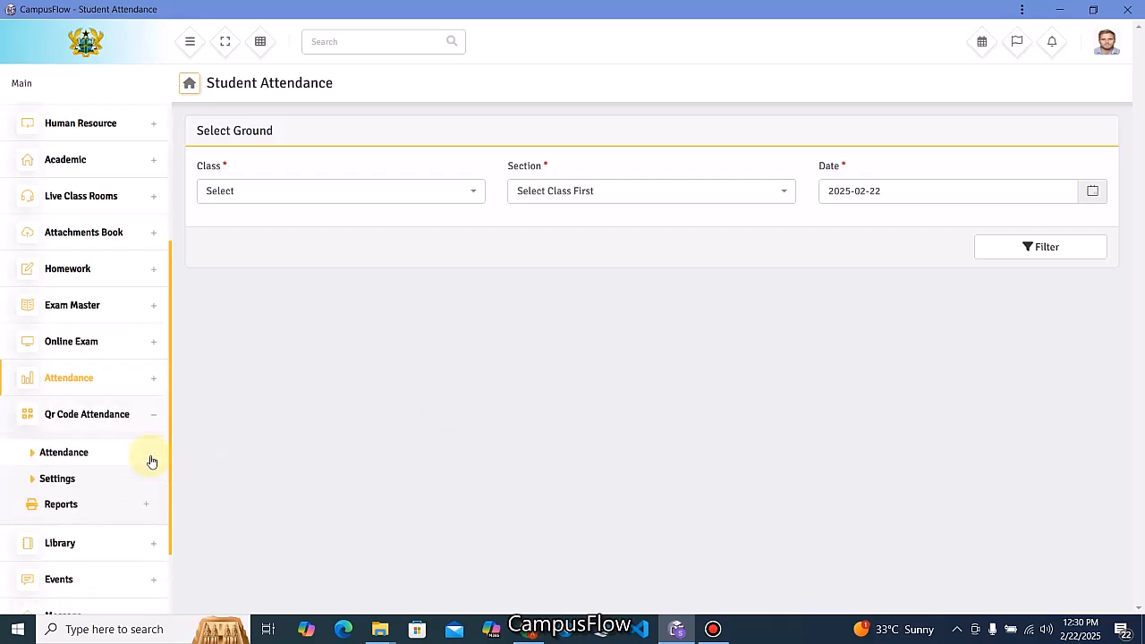
click(79, 455)
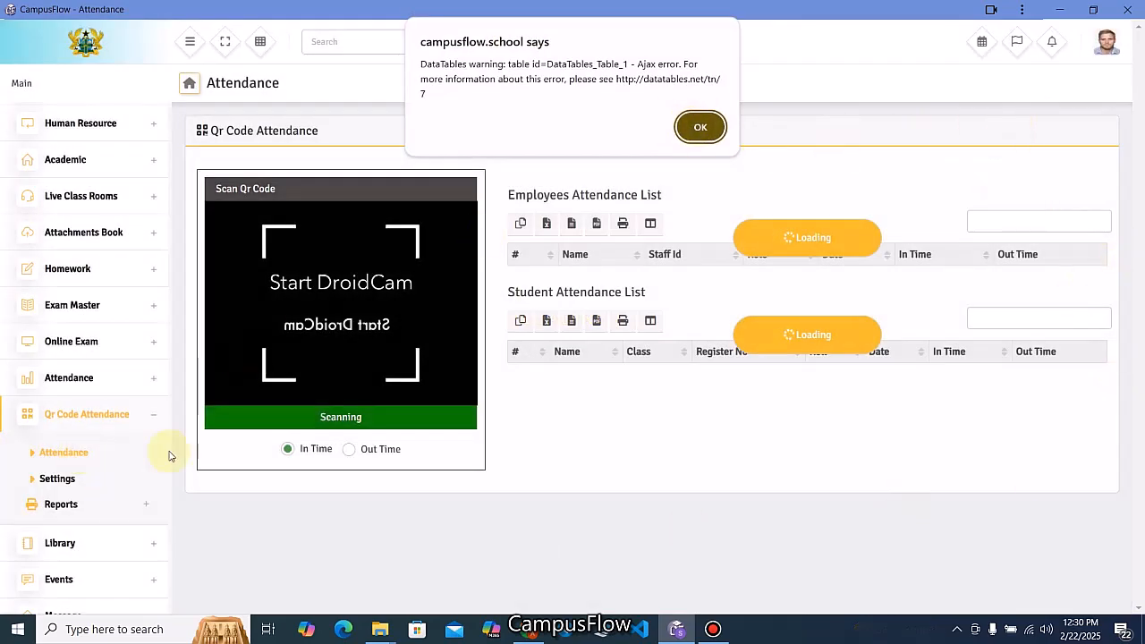
click(697, 125)
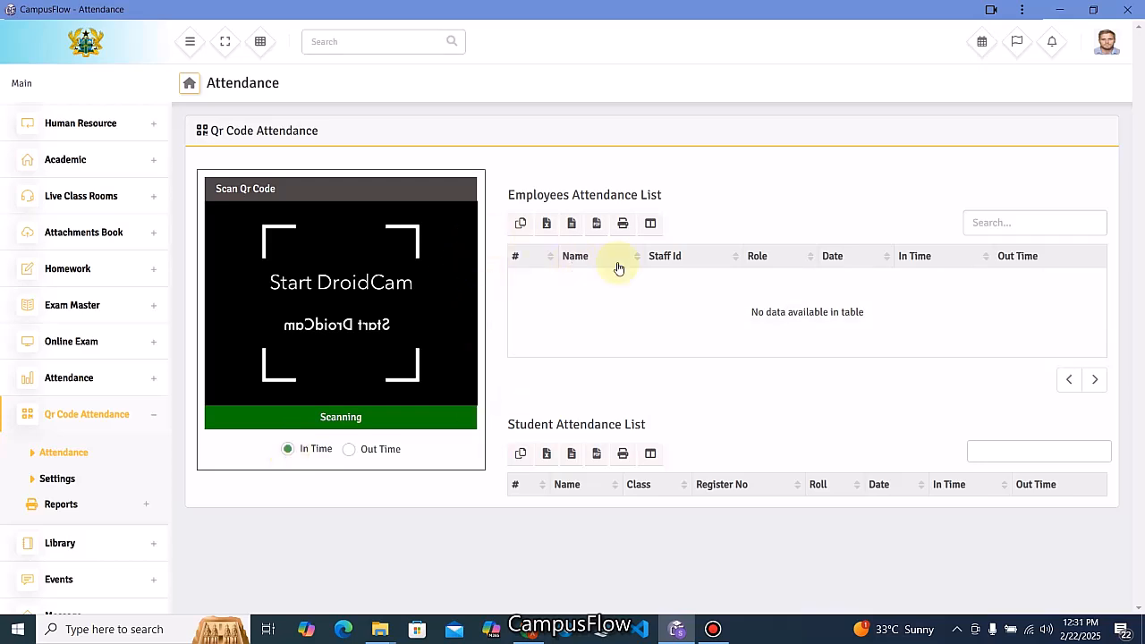
click(348, 454)
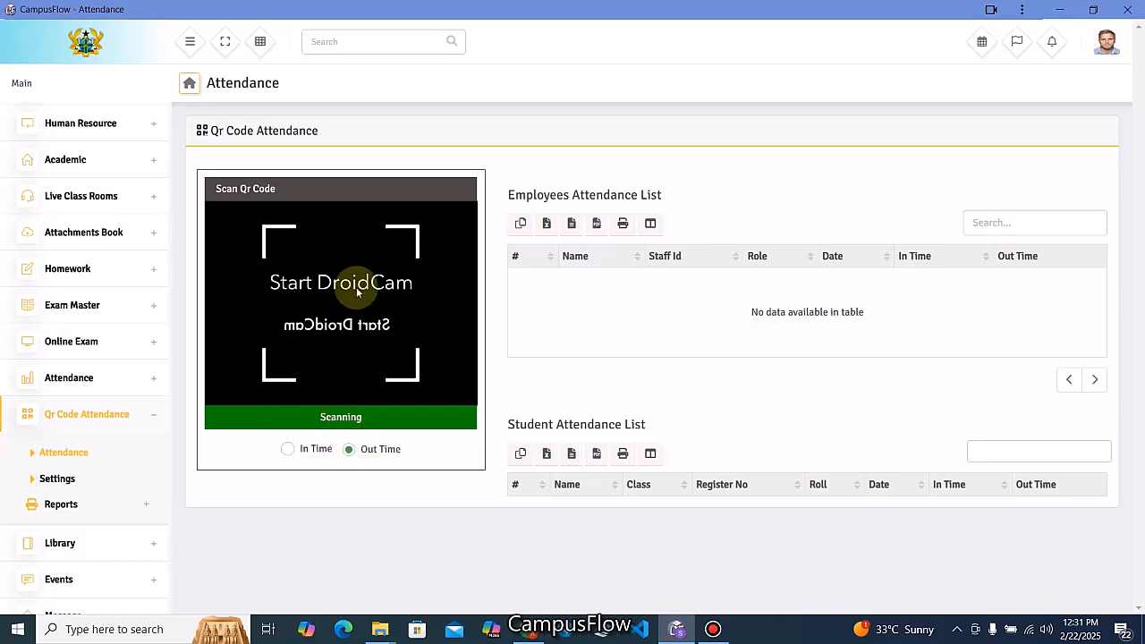